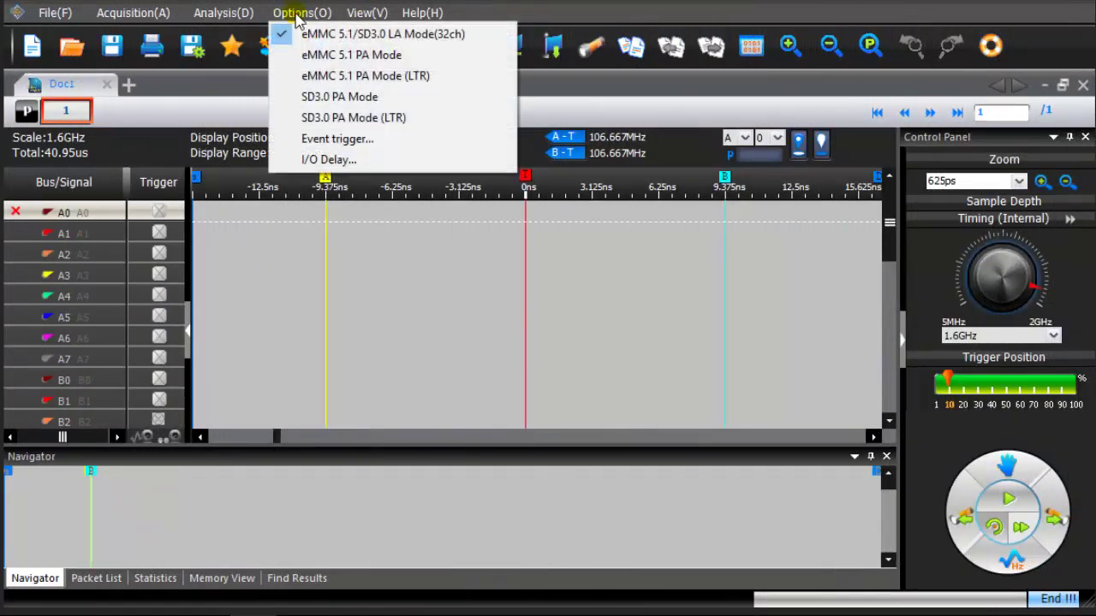
# Choose SD3.0 PA Mode (LTR) from the Options menu to show its capture settings.
pyautogui.click(326, 120)
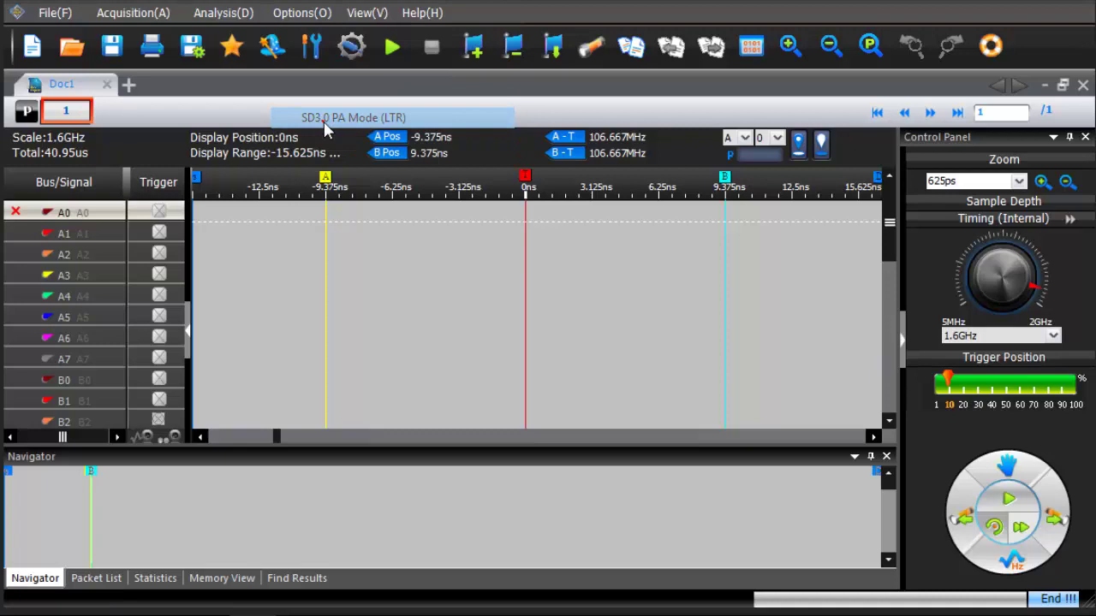
# Set a 10 MB, 4-bit capture stored on C:\, logging read data, write data and packet length.
pyautogui.doubleClick(684, 130)
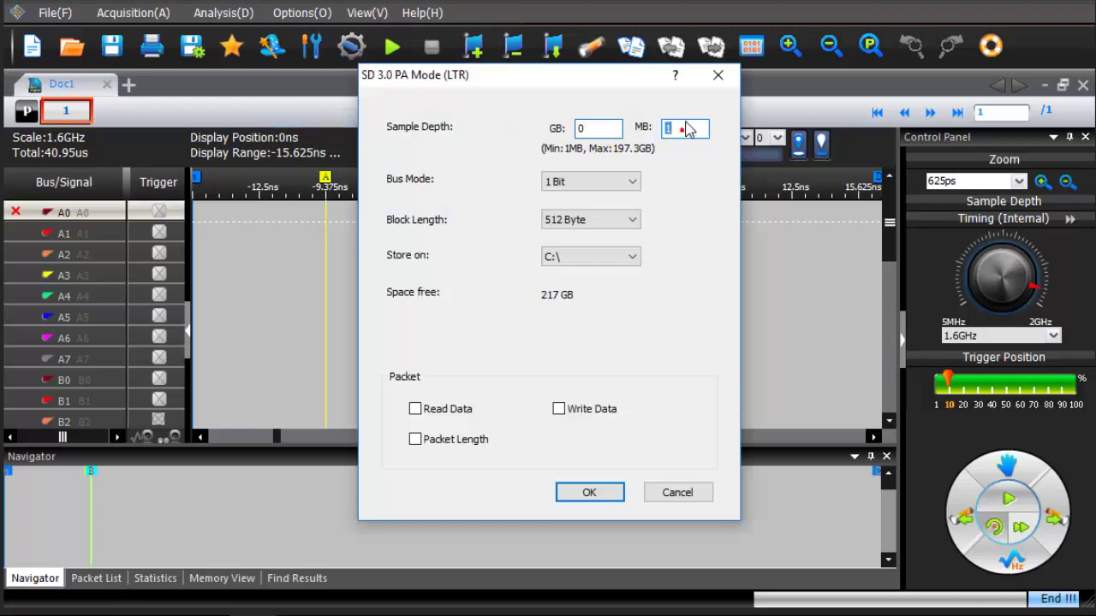
pyautogui.write('1')
pyautogui.click(631, 181)
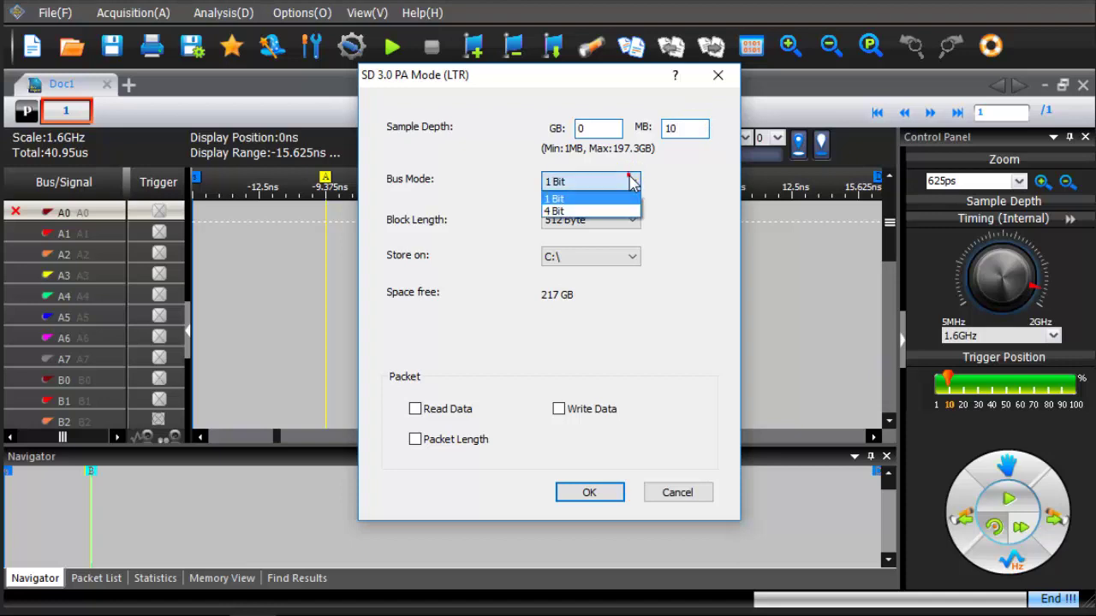
pyautogui.click(592, 211)
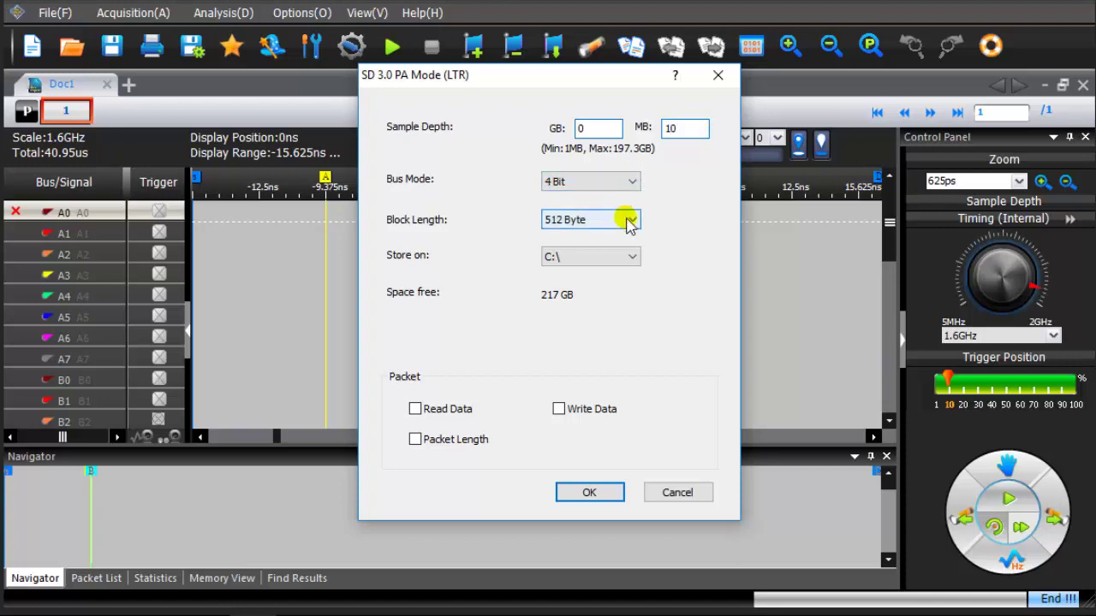
pyautogui.click(633, 258)
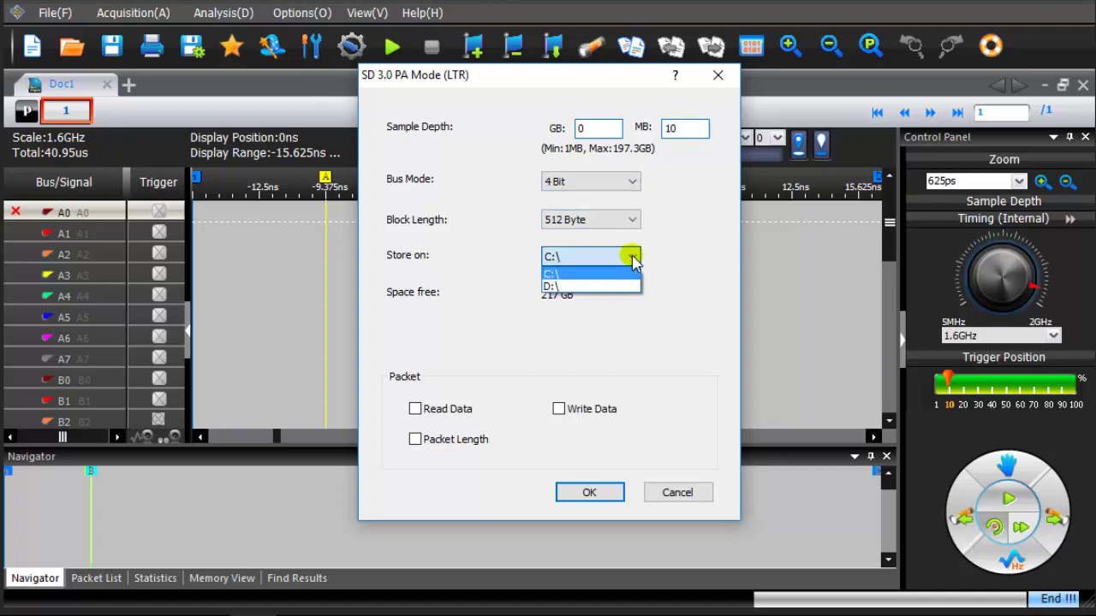
pyautogui.click(630, 255)
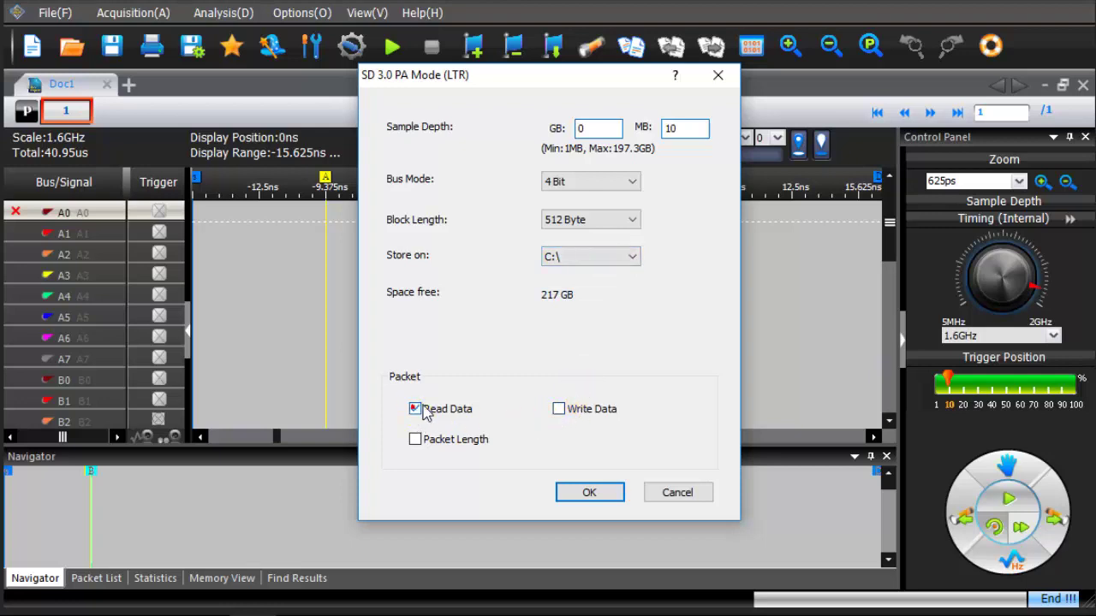
pyautogui.click(559, 410)
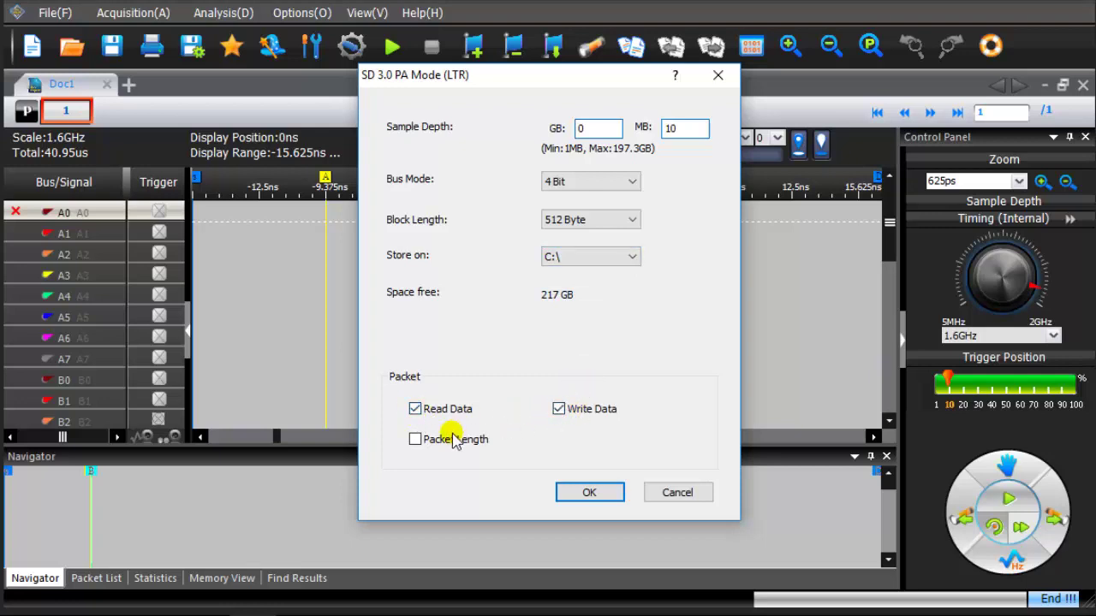
pyautogui.click(416, 439)
pyautogui.click(589, 492)
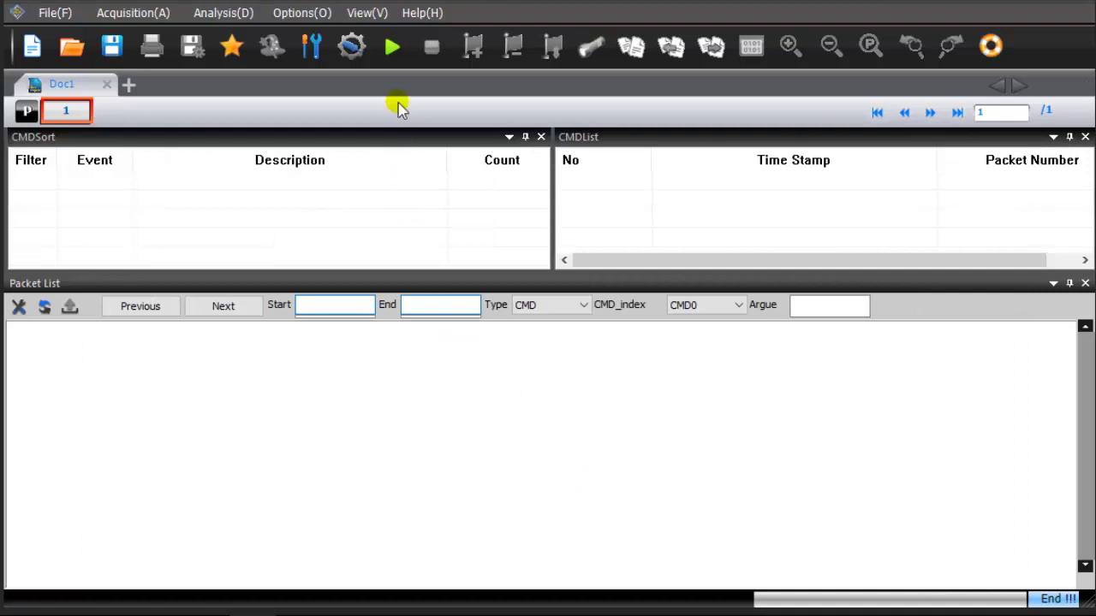
# Start acquisition with the green Play button so the capture waits for SD activity.
pyautogui.click(392, 51)
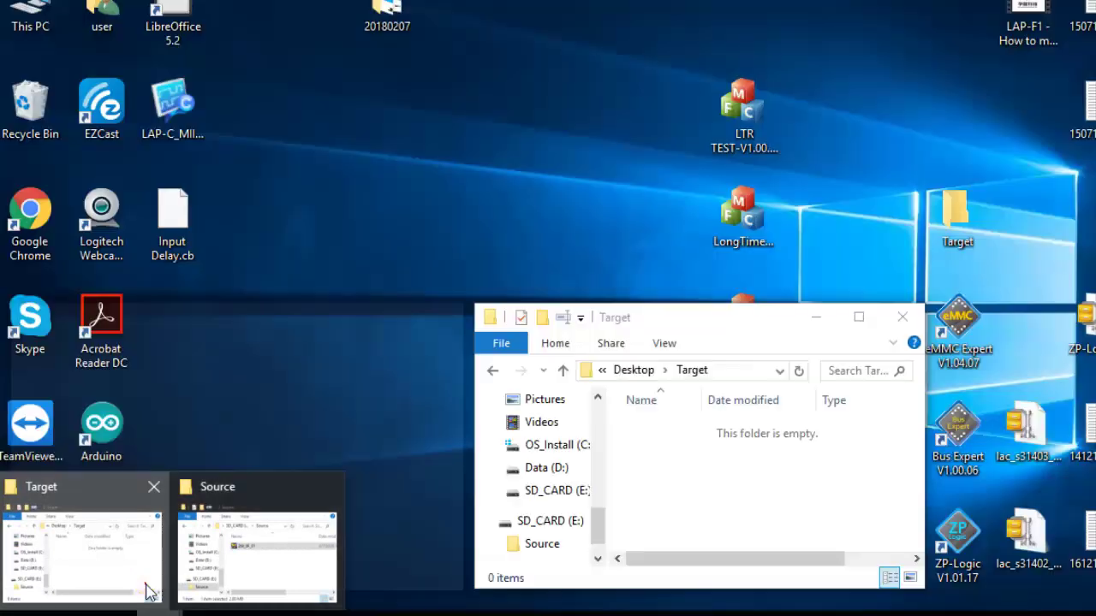
# Drag 2M_0F_01 from the SD card's Source folder into Desktop Target, then minimize both windows.
pyautogui.click(146, 587)
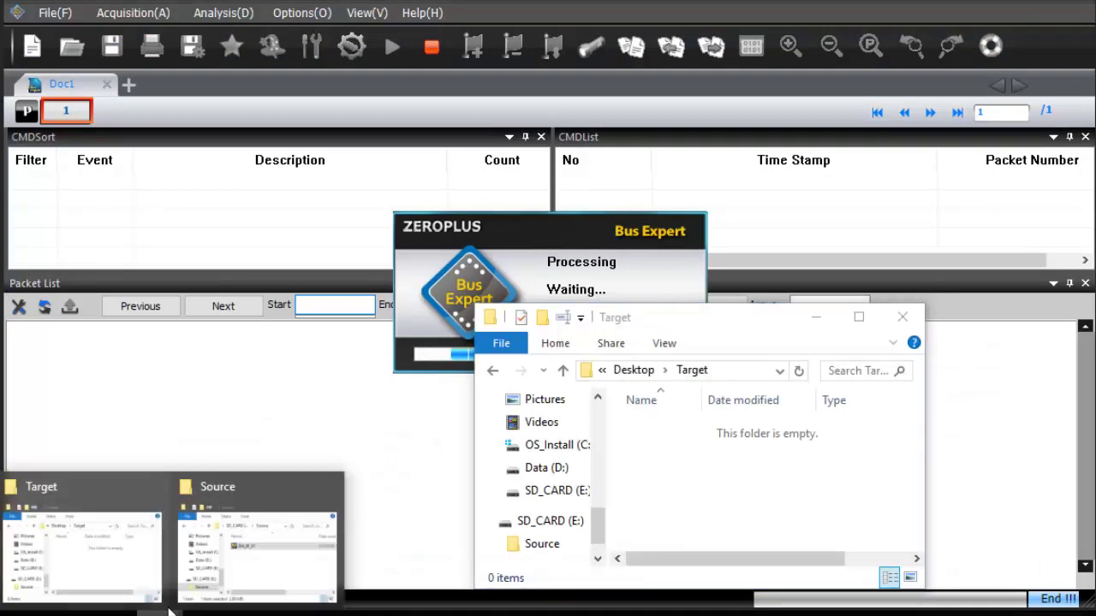
pyautogui.click(240, 553)
pyautogui.click(271, 454)
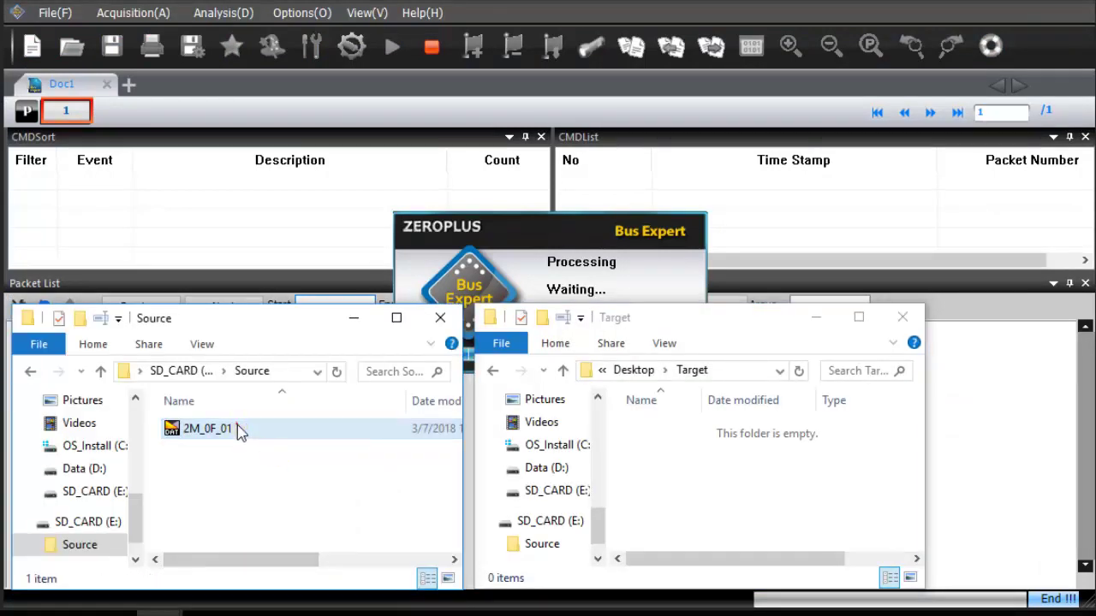
pyautogui.click(240, 432)
pyautogui.moveTo(241, 432); pyautogui.dragTo(677, 485)
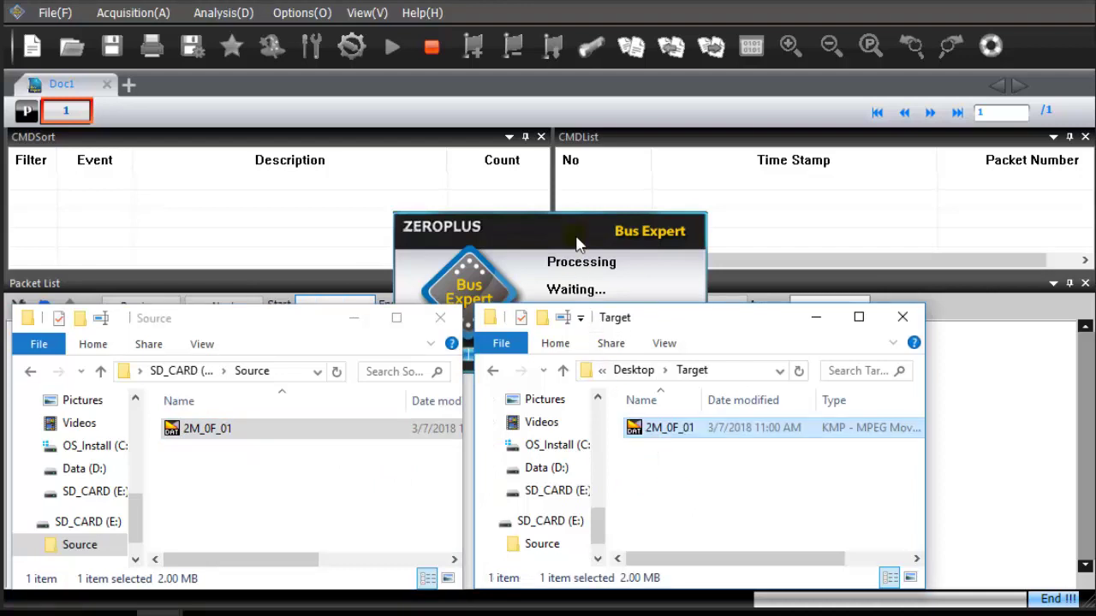
pyautogui.click(574, 242)
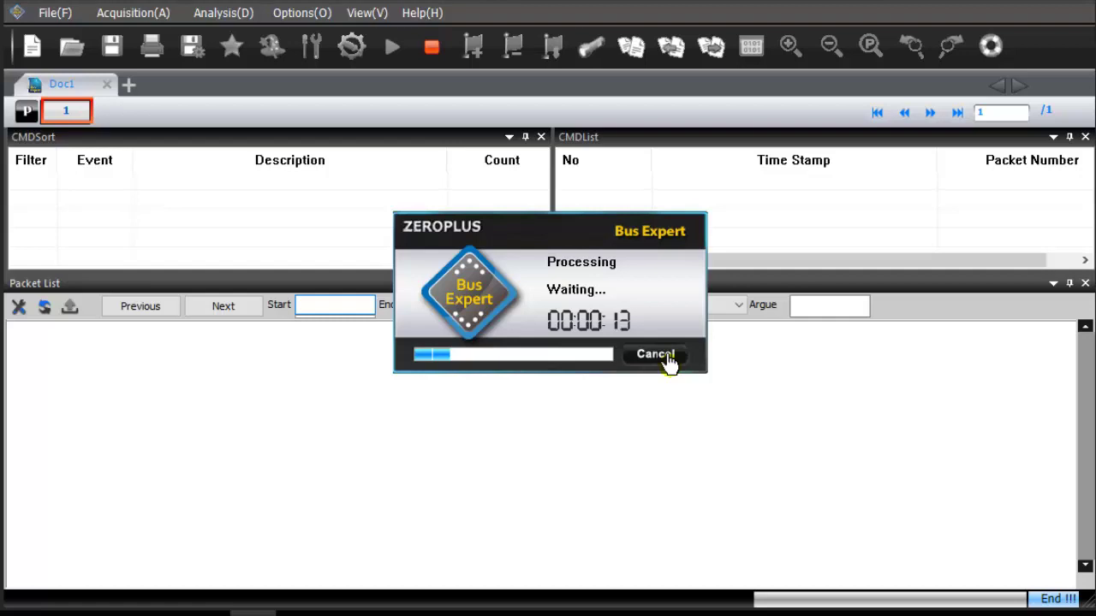
# Stop the capture, jump to the CMD17 READ_SINGLE_BLOCK packet, and expand packet 5's CRC16 bytes.
pyautogui.click(669, 360)
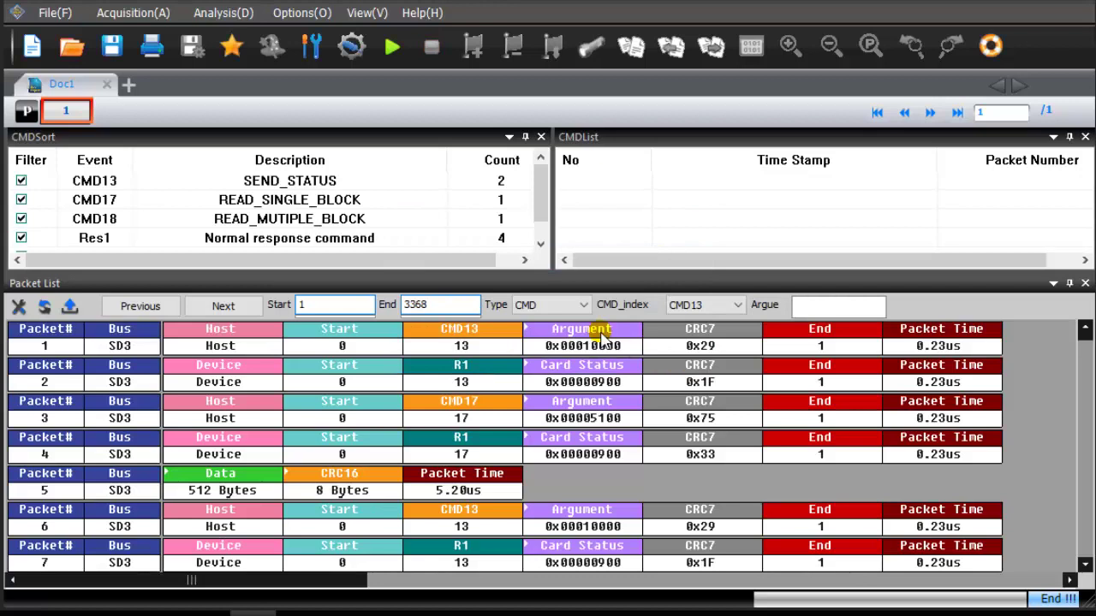
pyautogui.click(315, 203)
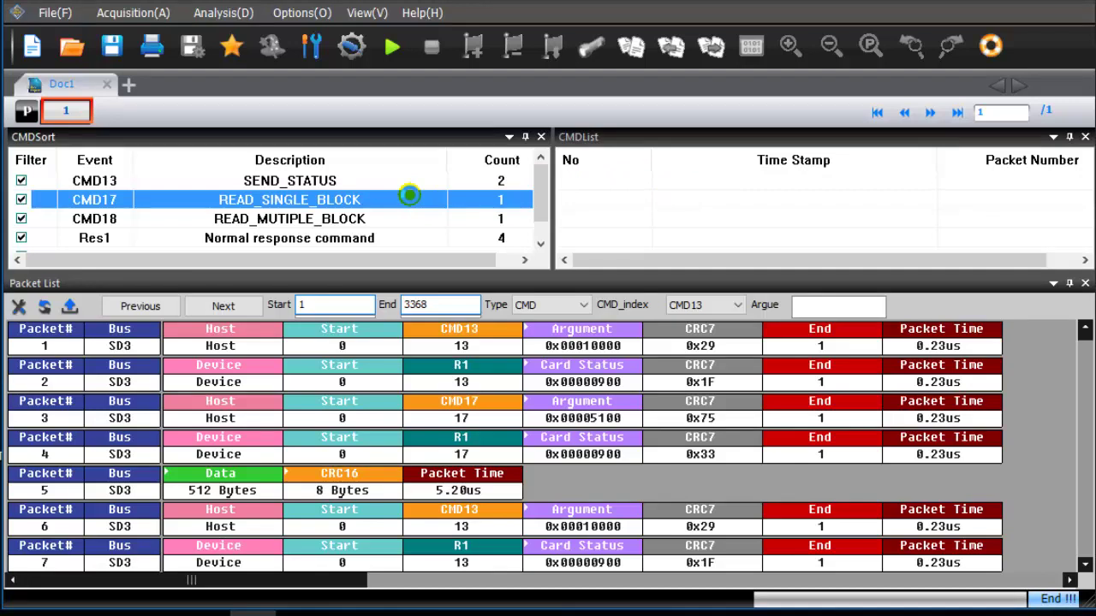
pyautogui.doubleClick(410, 196)
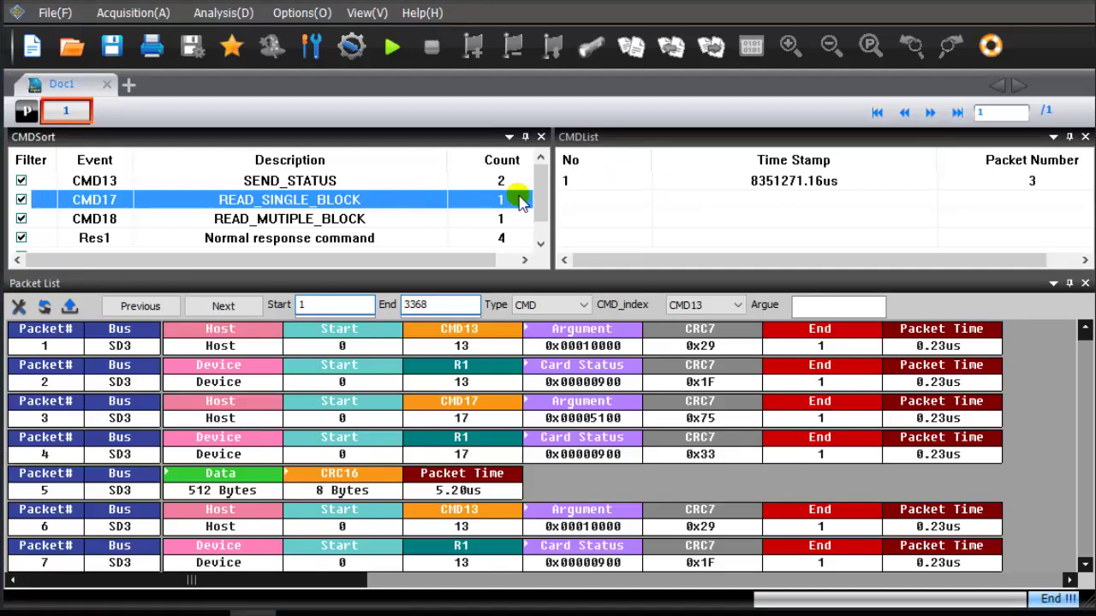
pyautogui.click(673, 176)
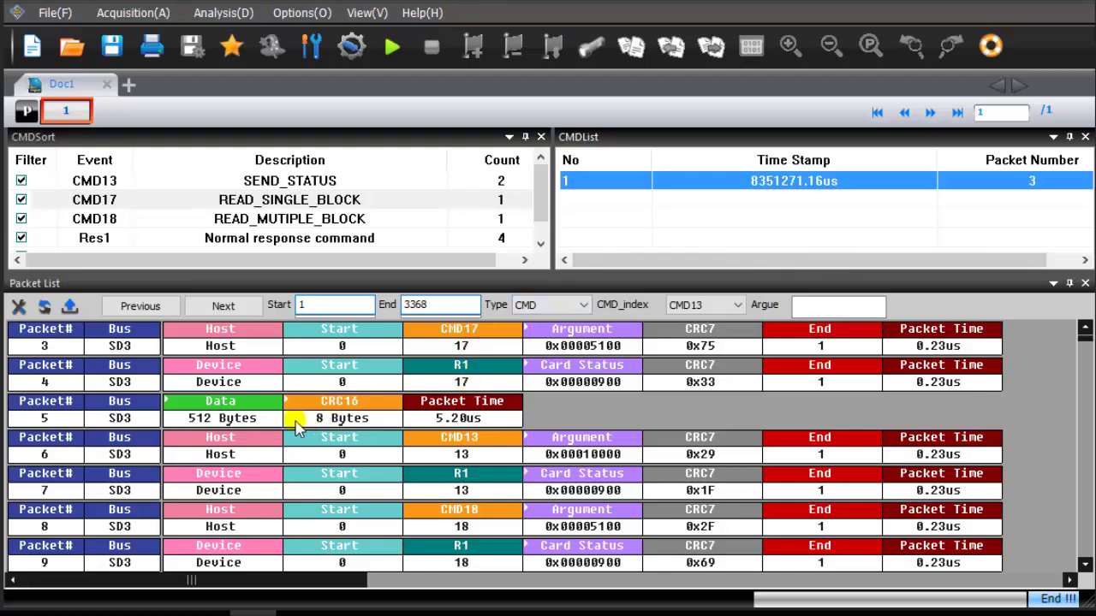
pyautogui.doubleClick(318, 409)
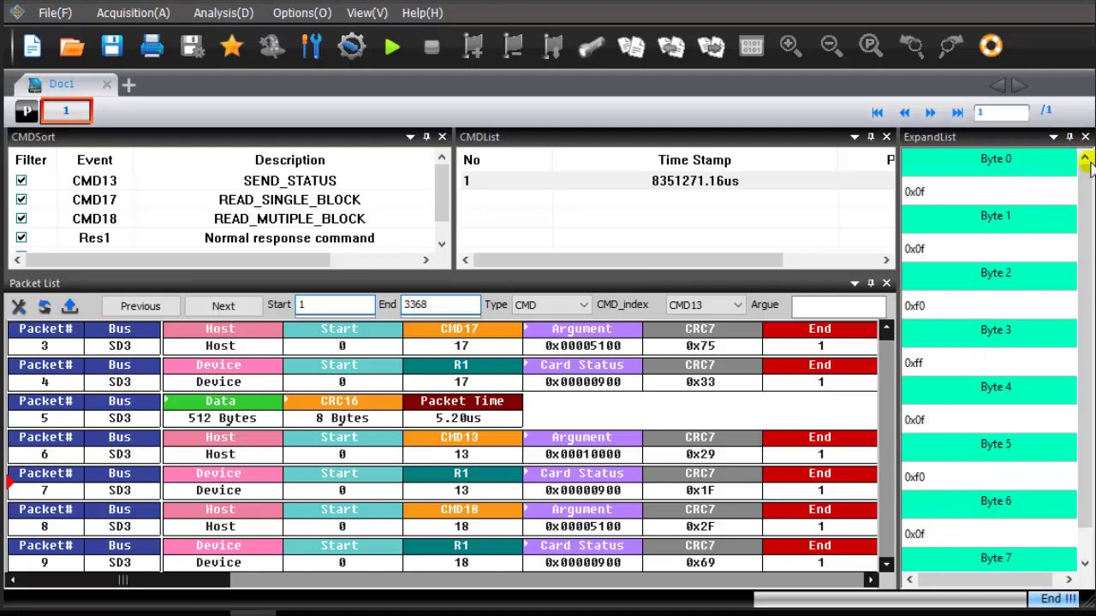
# Scroll through packet 5's 512 data bytes (all 0x0f) in DATAList, then close the byte views.
pyautogui.scroll(-1, 1027, 248)
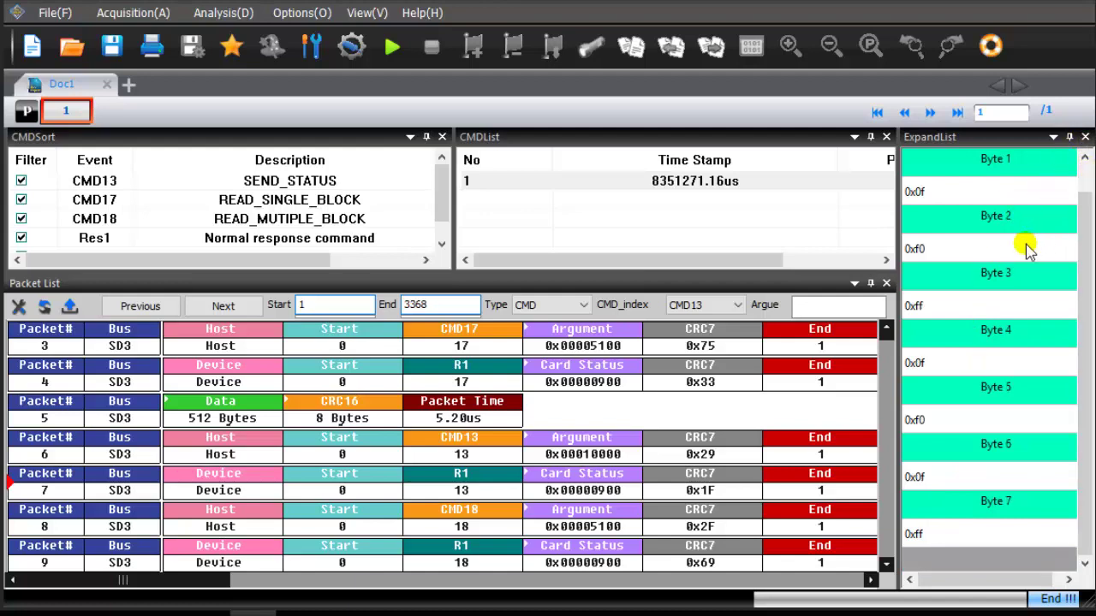
pyautogui.click(1085, 137)
pyautogui.doubleClick(167, 412)
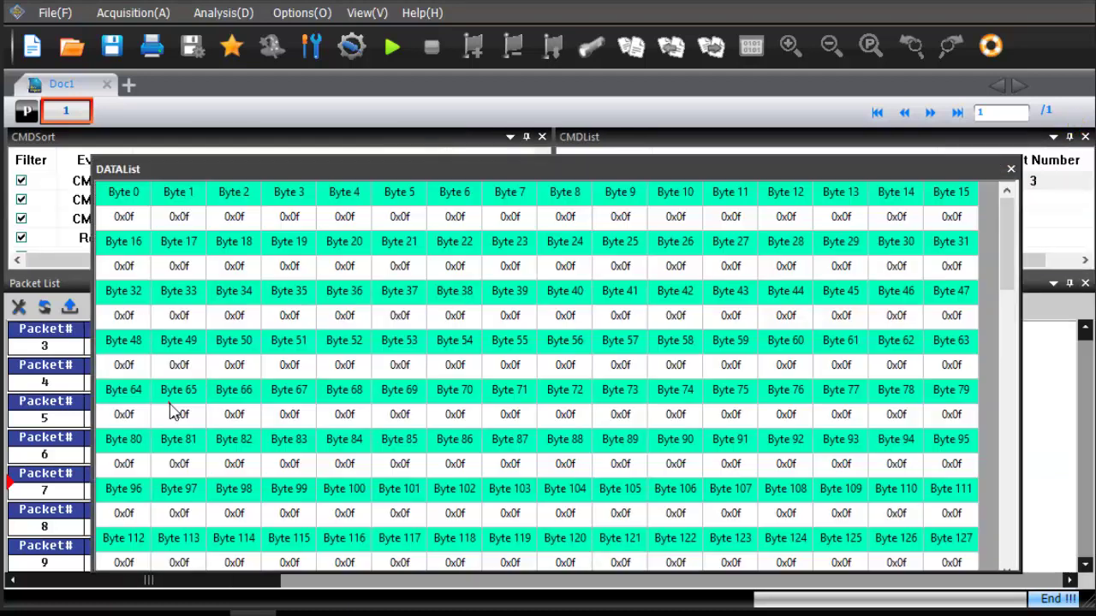
pyautogui.scroll(-3, 768, 350)
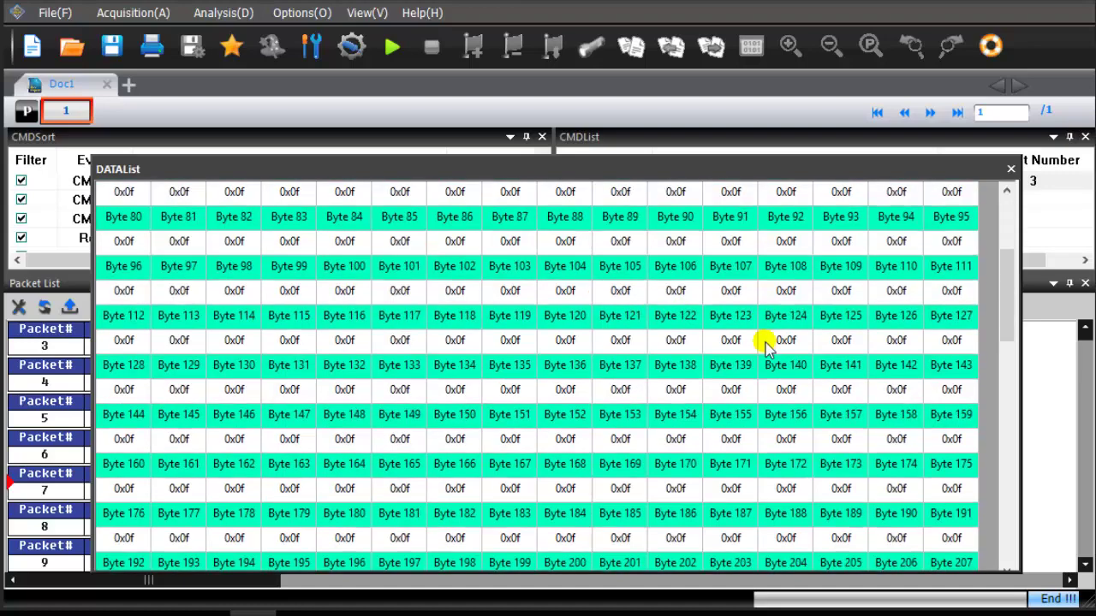
pyautogui.scroll(-2, 768, 349)
pyautogui.scroll(-1, 768, 349)
pyautogui.scroll(-4, 768, 349)
pyautogui.scroll(-2, 768, 350)
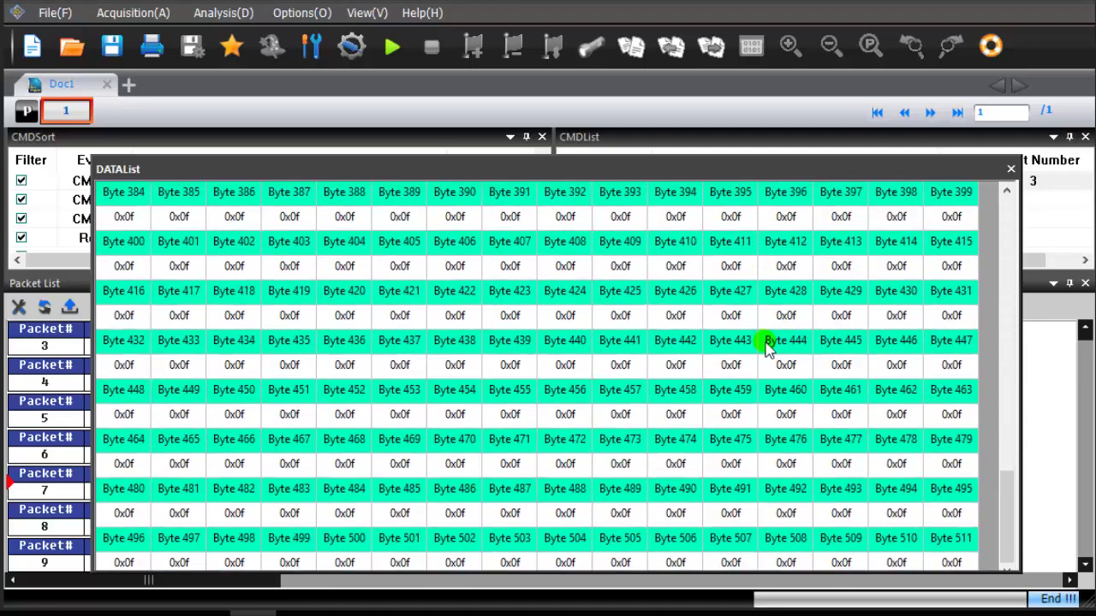
pyautogui.click(1010, 168)
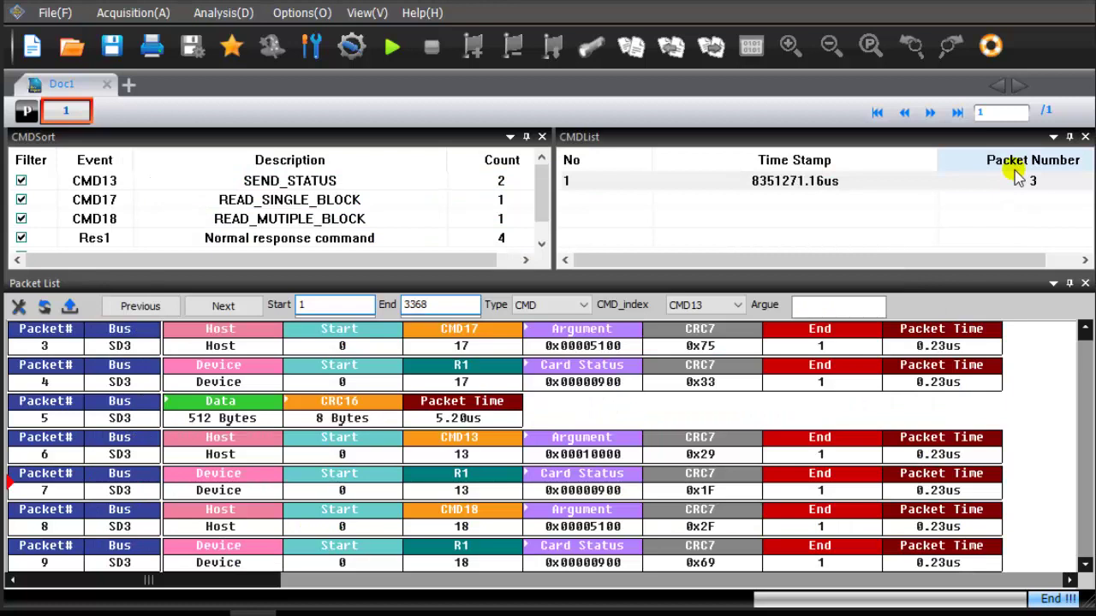
# Jump to the CMD18 read at packet 8 and enlarge CMDSort to show 3360 Data events.
pyautogui.click(336, 222)
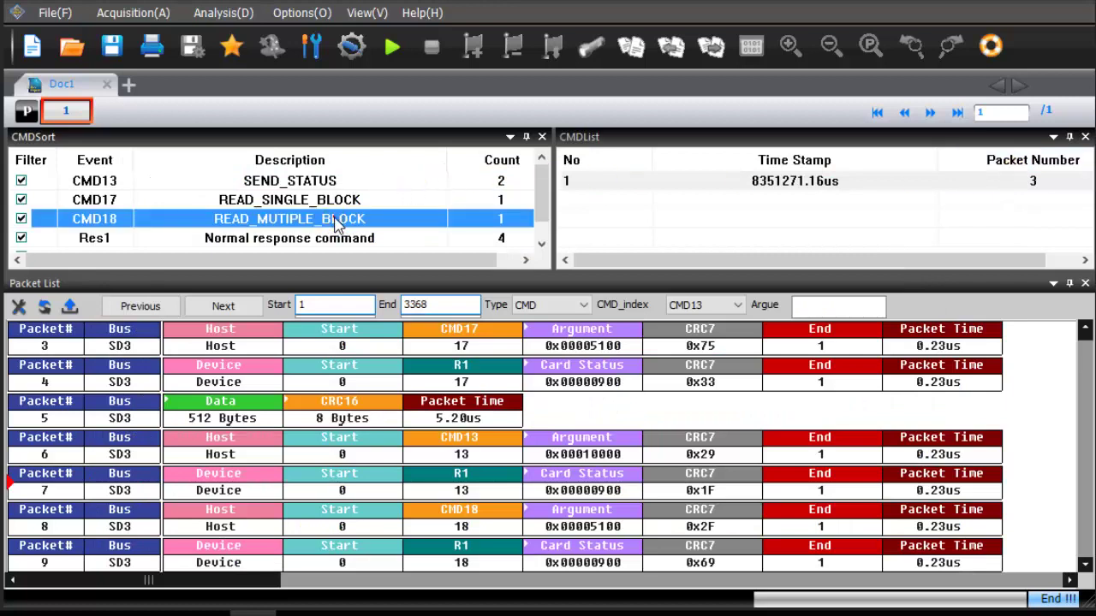
pyautogui.click(743, 181)
pyautogui.doubleClick(744, 181)
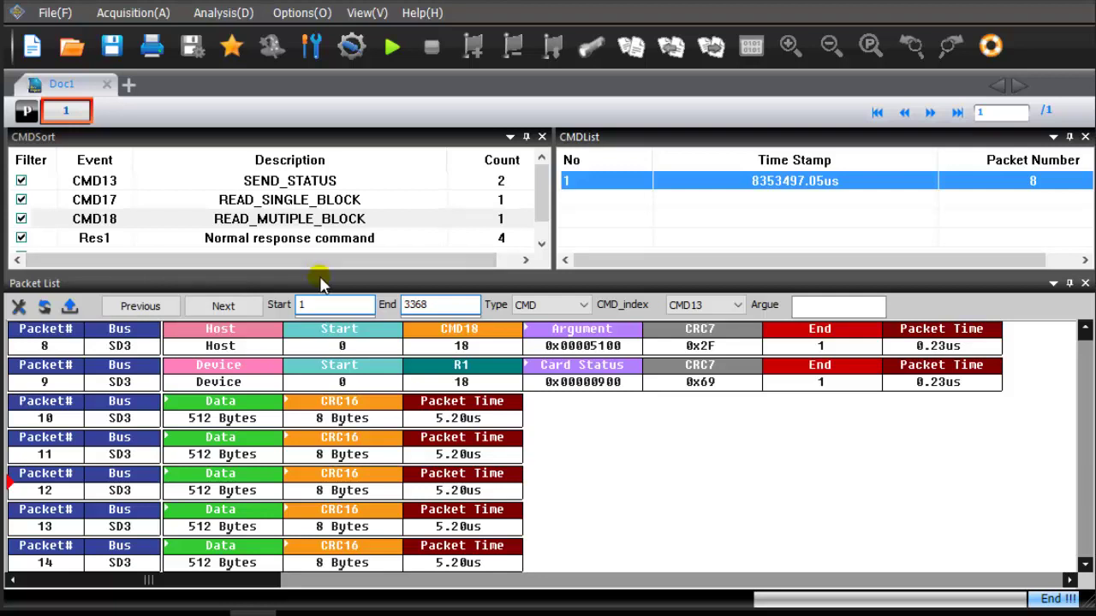
pyautogui.moveTo(320, 270); pyautogui.dragTo(317, 299)
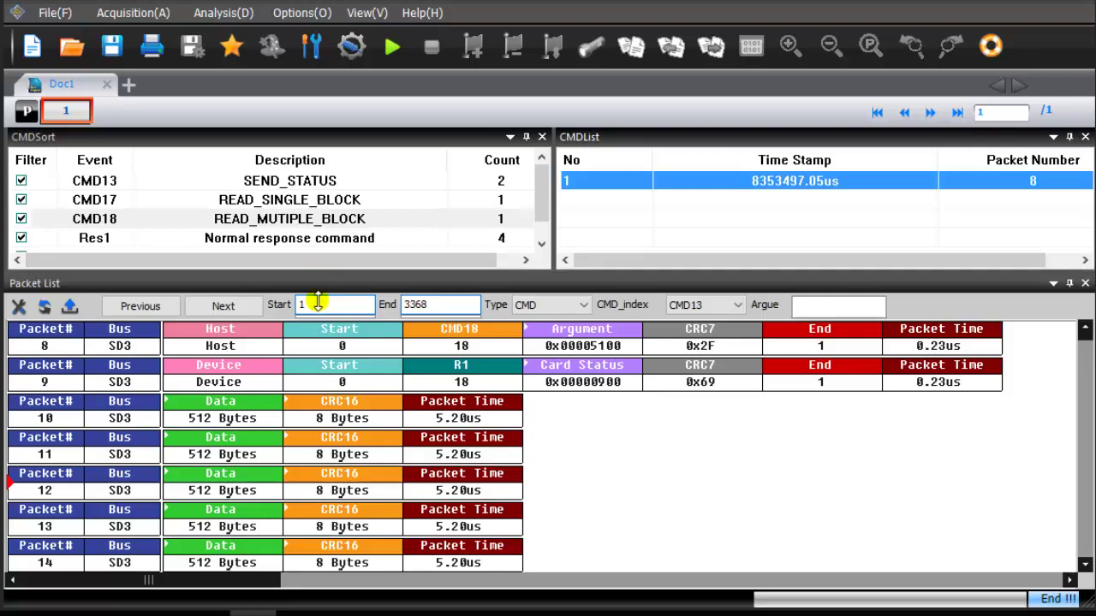
# Uncheck the Res1 filter, then jump back to CMD18 at packet 8.
pyautogui.click(20, 240)
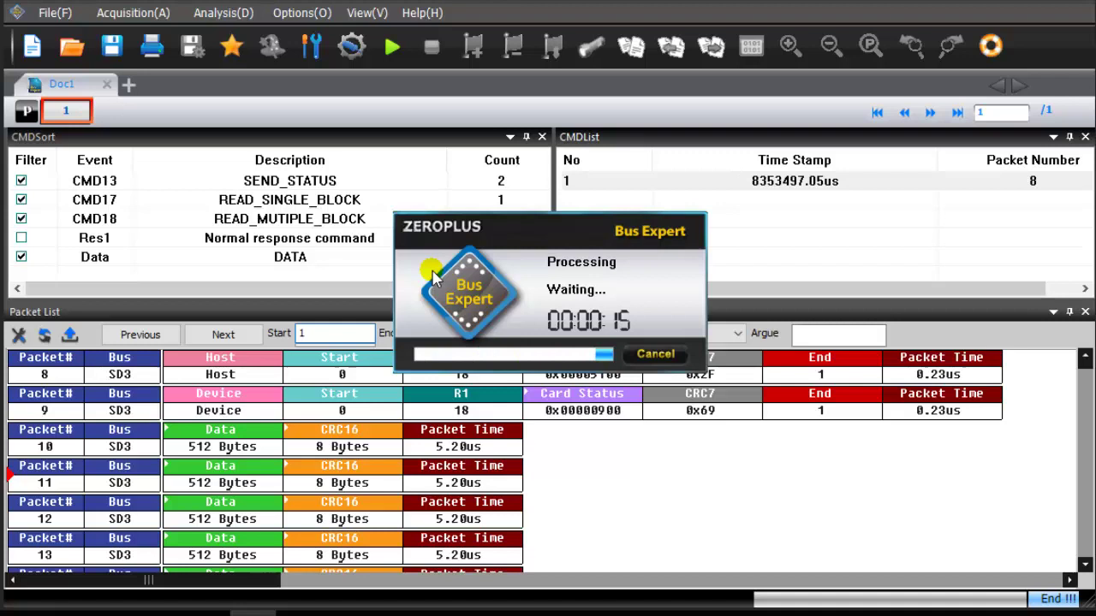
pyautogui.click(263, 220)
pyautogui.click(600, 181)
pyautogui.doubleClick(603, 181)
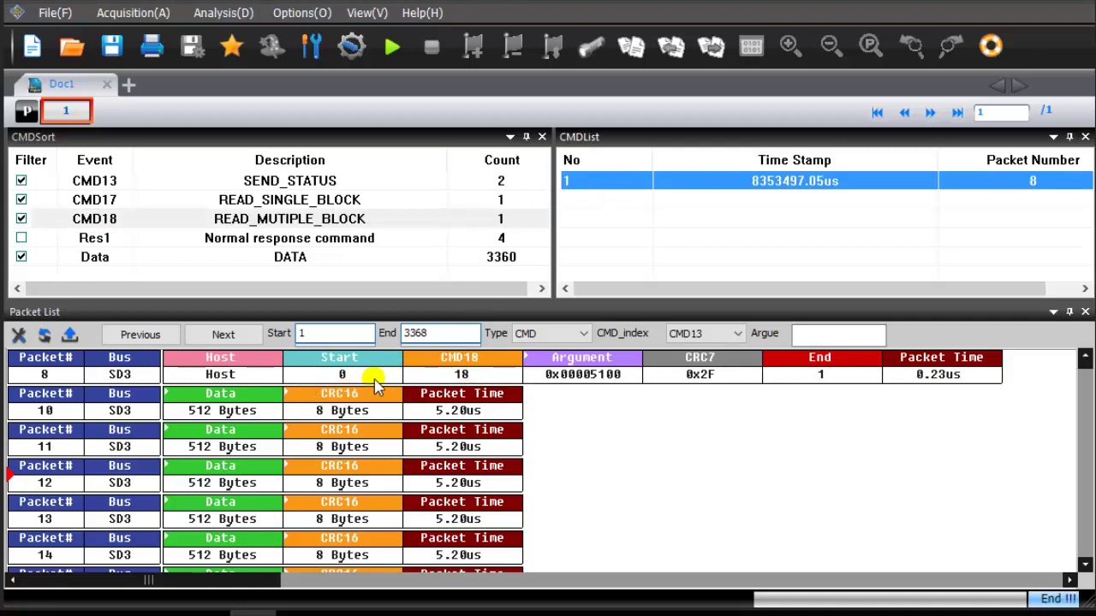
# Browse the Data packets at packets 5 and 10, then start a fresh capture.
pyautogui.click(339, 258)
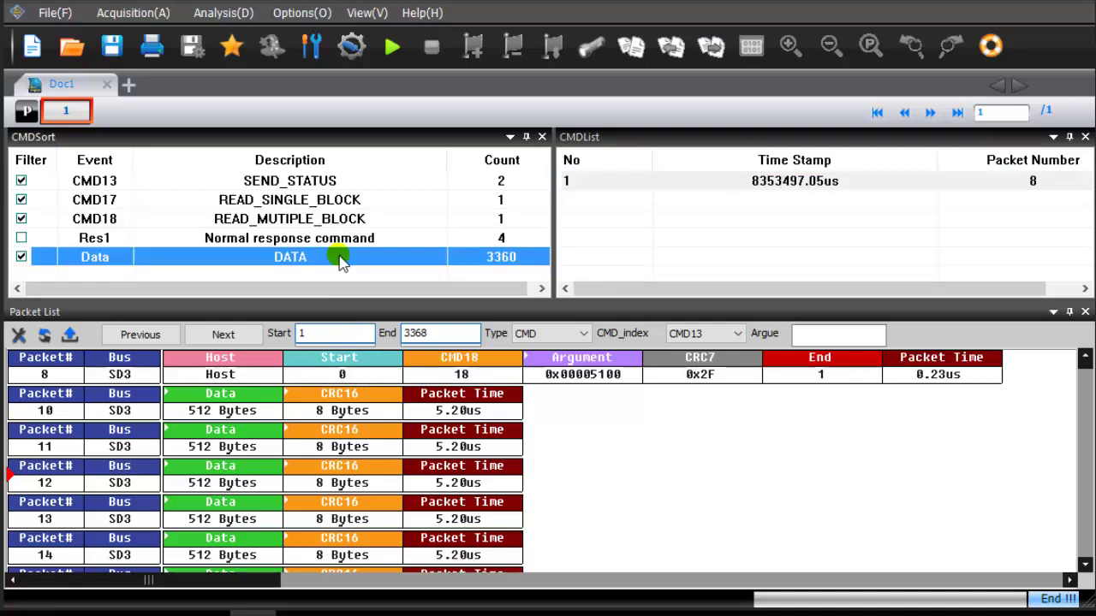
pyautogui.doubleClick(339, 258)
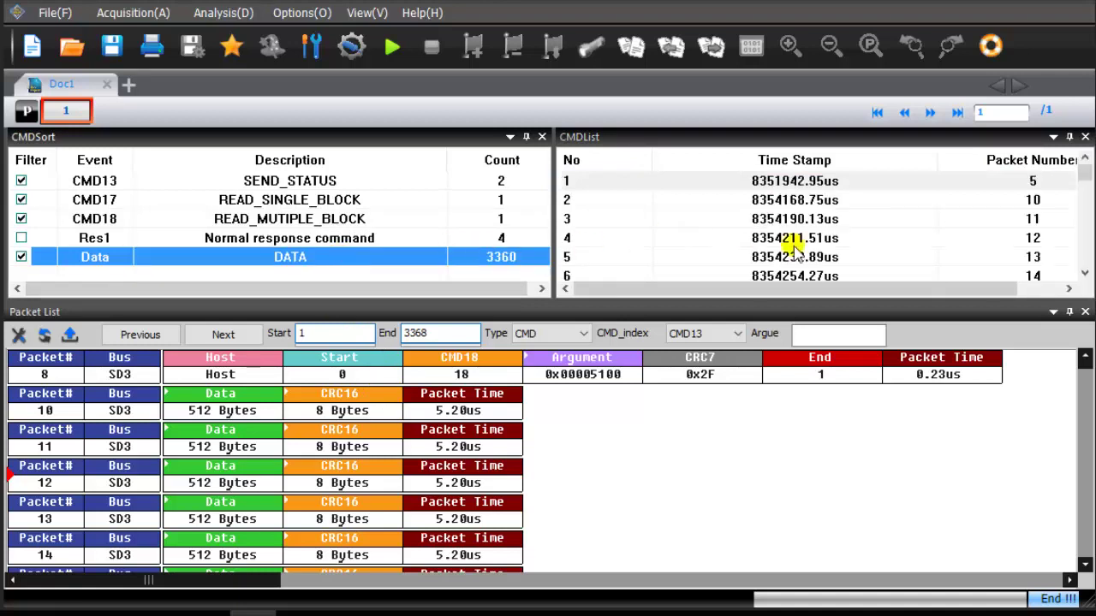
pyautogui.doubleClick(770, 184)
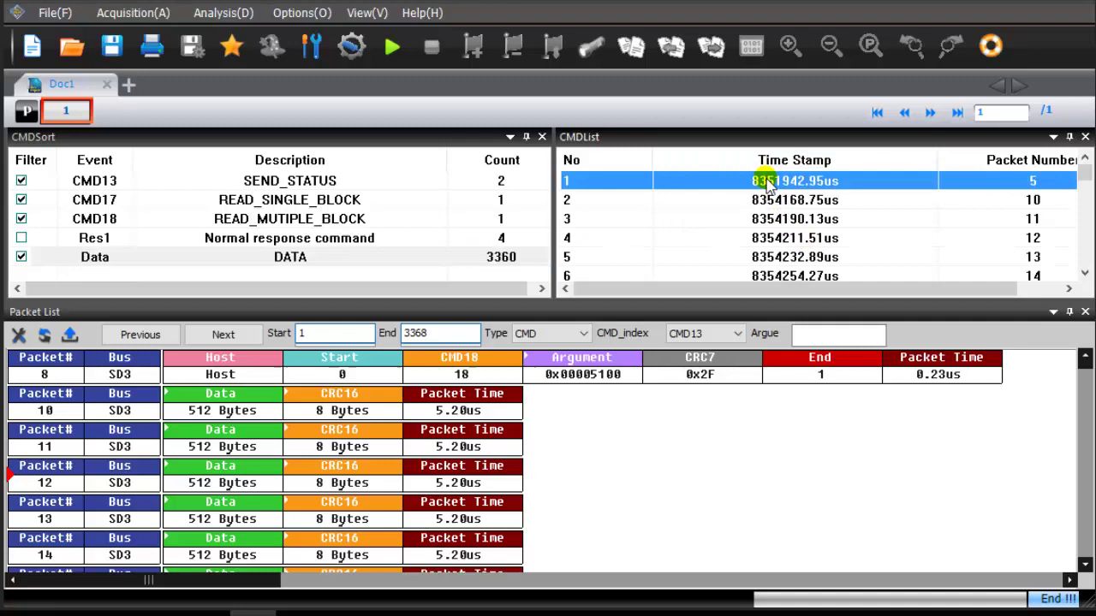
pyautogui.doubleClick(773, 202)
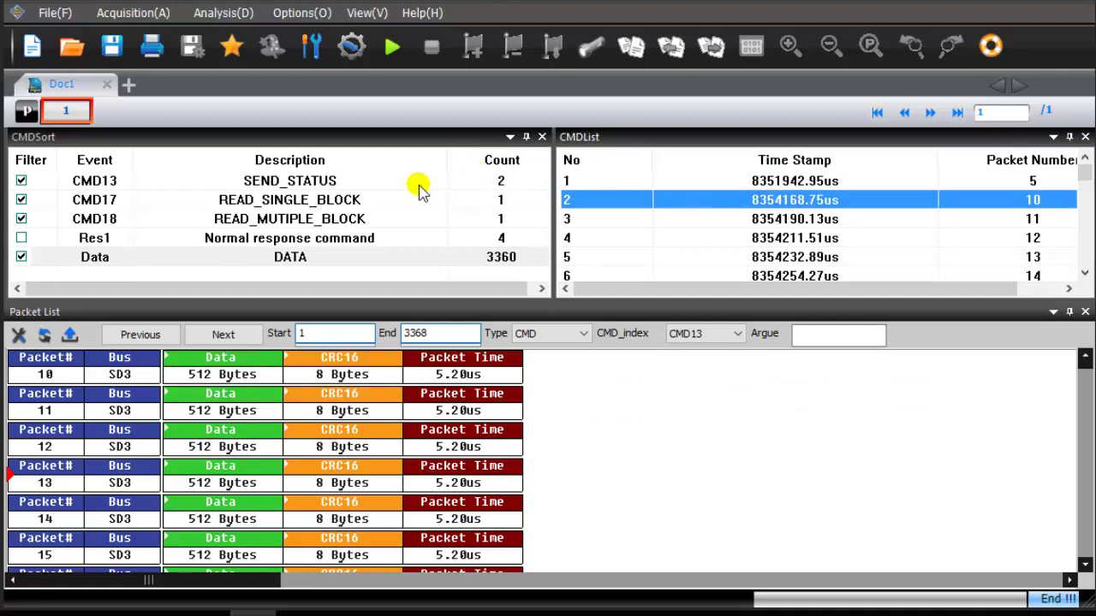
pyautogui.click(393, 44)
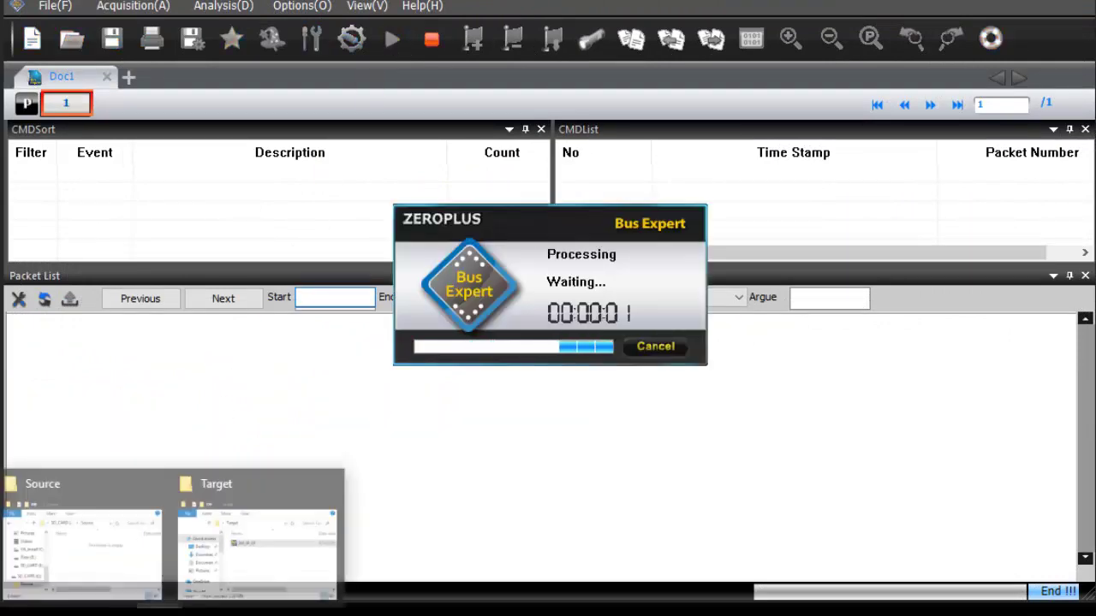
# Copy 2M_0F_02 in the Target window and paste it into the SD card's empty Source folder.
pyautogui.click(257, 535)
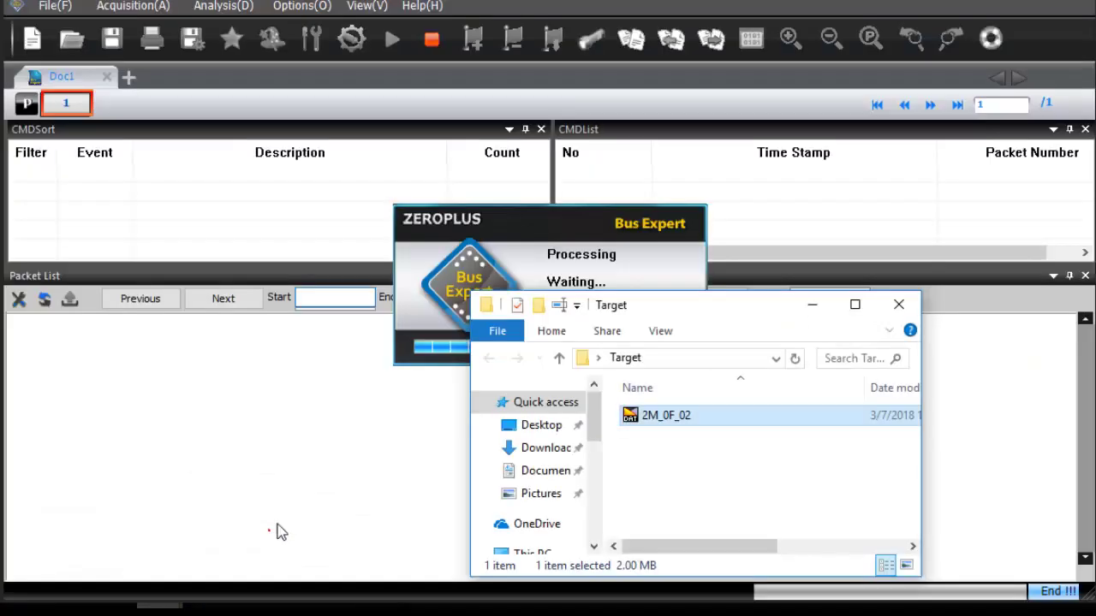
pyautogui.rightClick(695, 417)
pyautogui.click(711, 490)
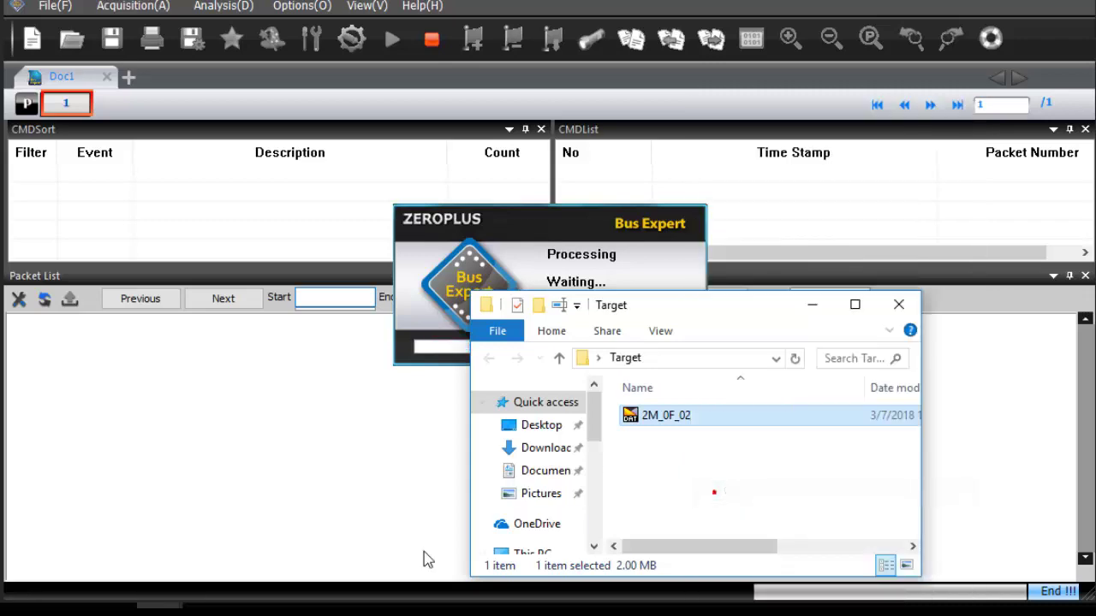
pyautogui.click(159, 606)
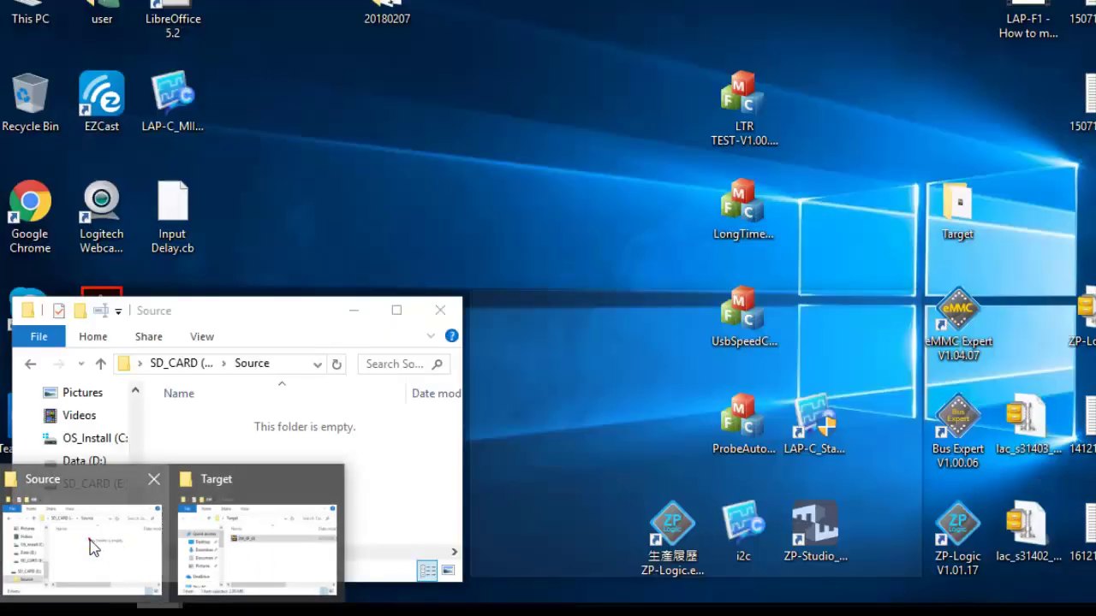
pyautogui.click(91, 542)
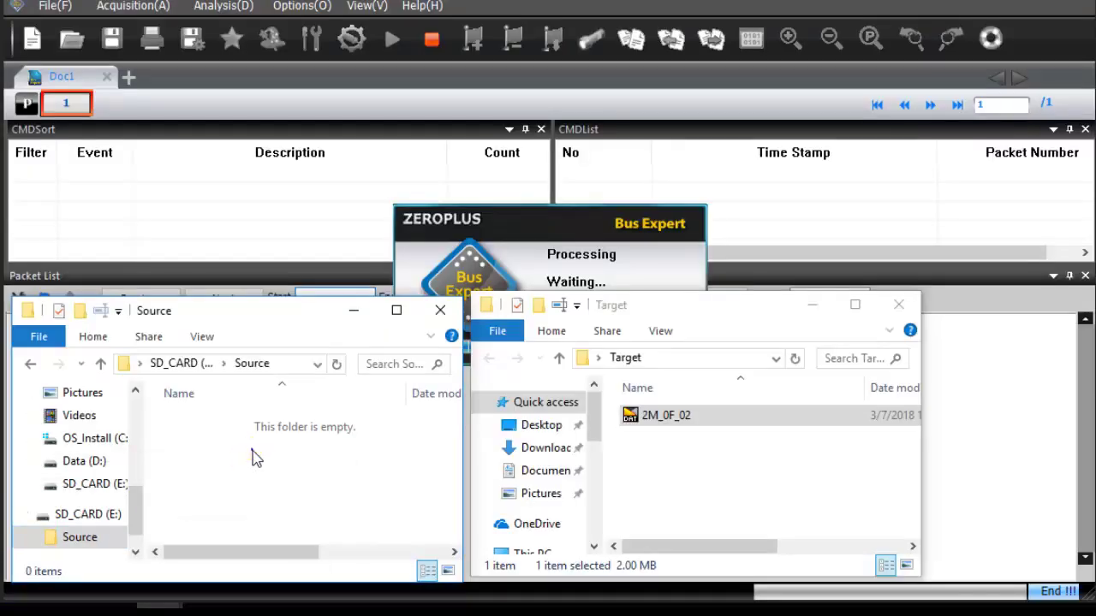
pyautogui.rightClick(253, 458)
pyautogui.click(295, 330)
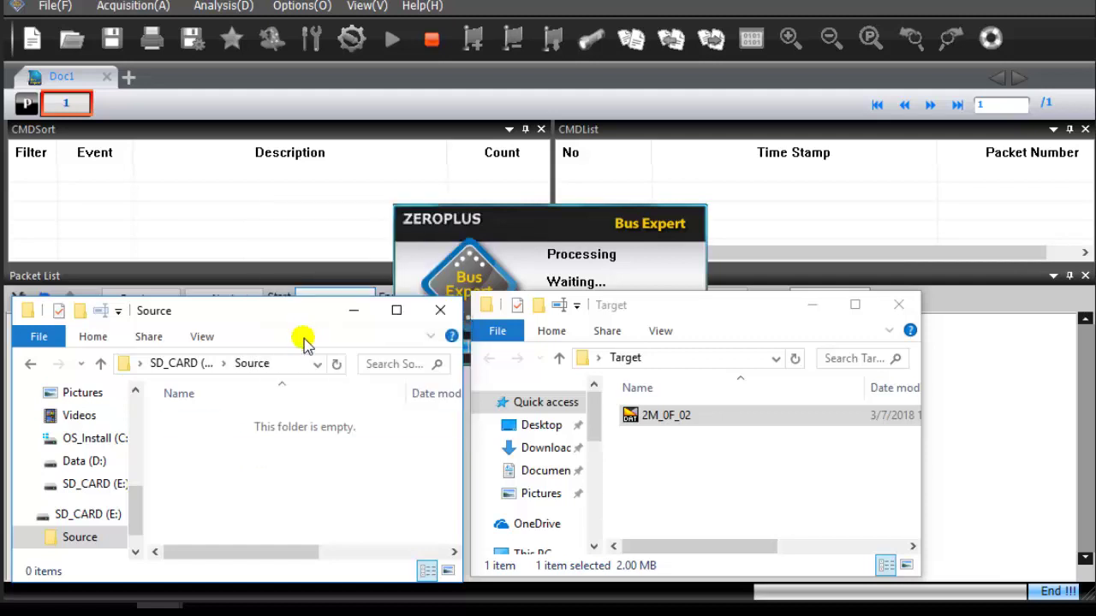
# Stop the capture to decode the writes, and enlarge CMDSort to show all six event rows.
pyautogui.click(516, 220)
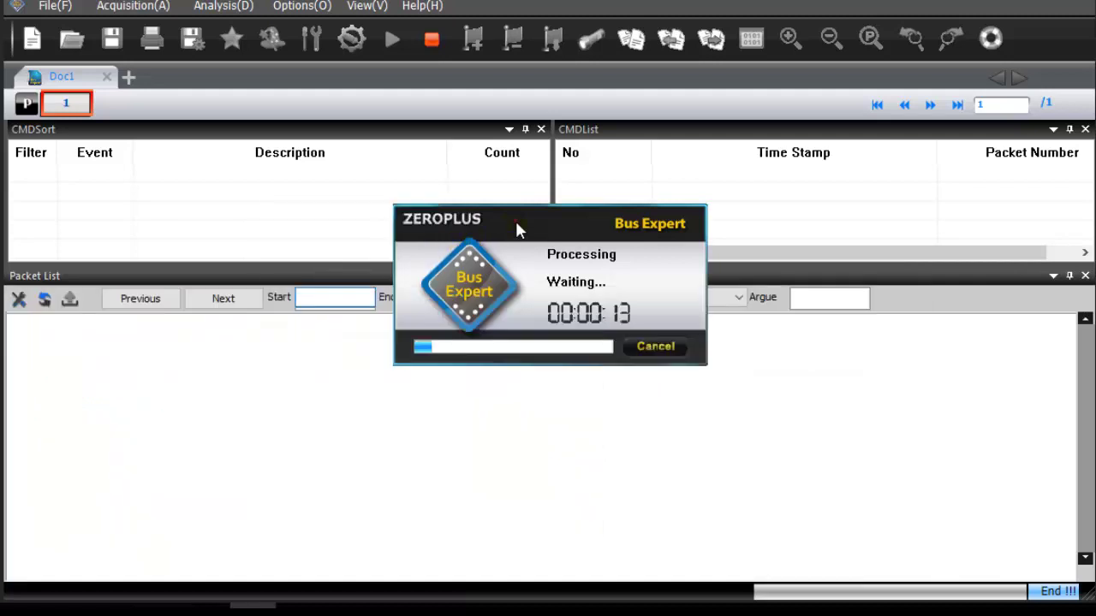
pyautogui.click(655, 347)
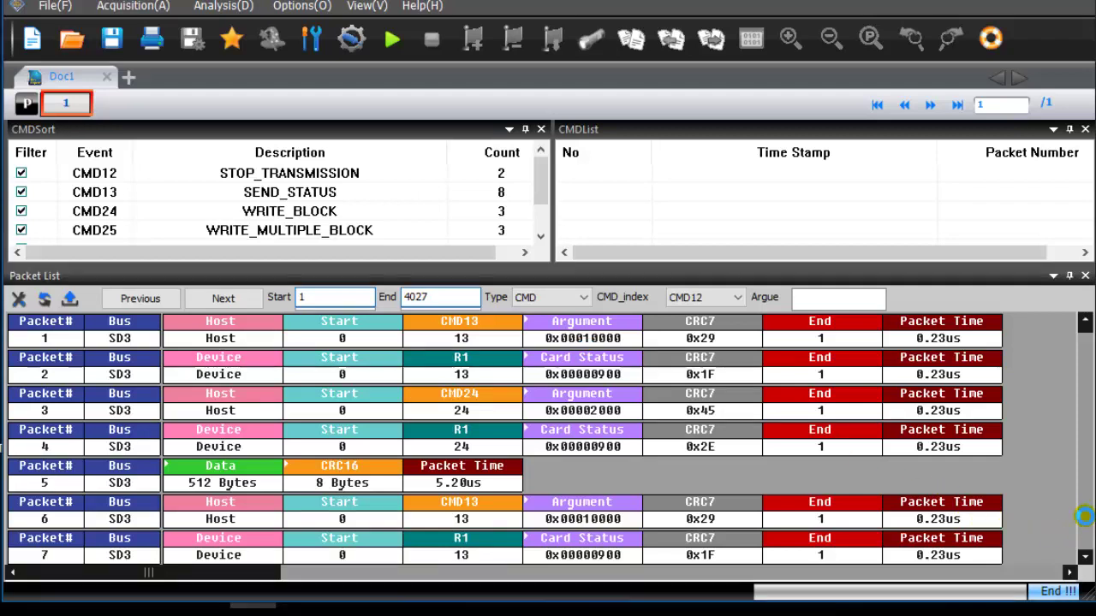
pyautogui.scroll(-5, 1085, 519)
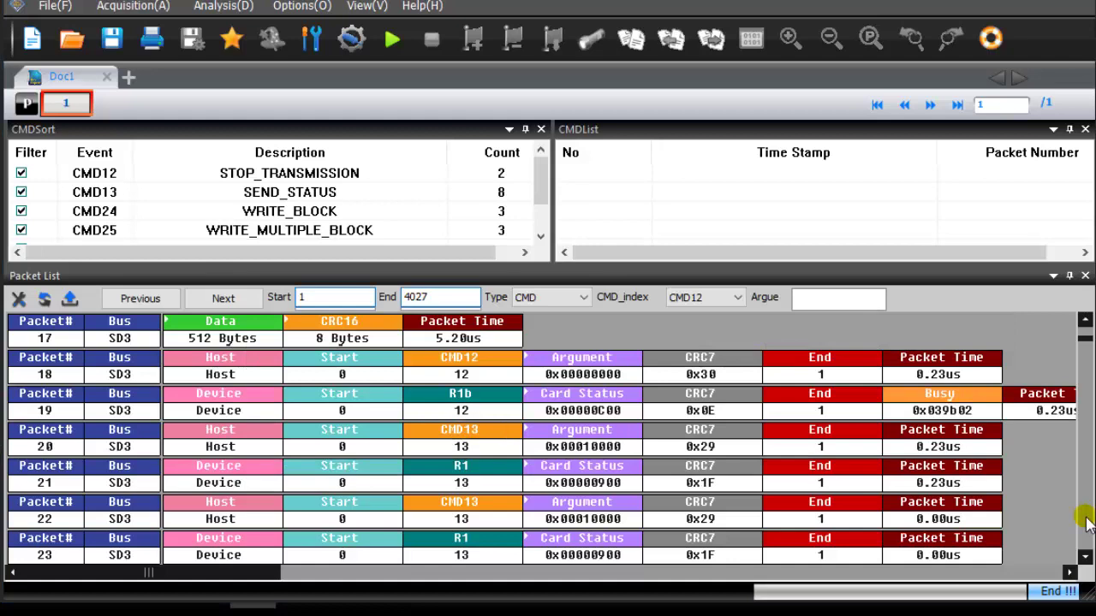
pyautogui.scroll(-3, 1085, 522)
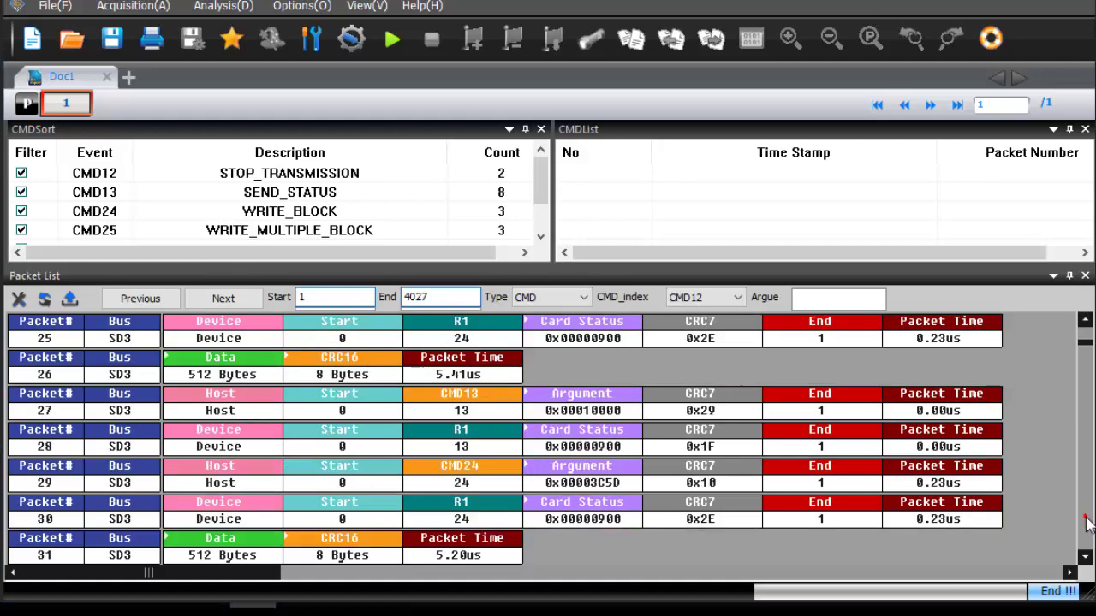
pyautogui.scroll(-3, 1086, 522)
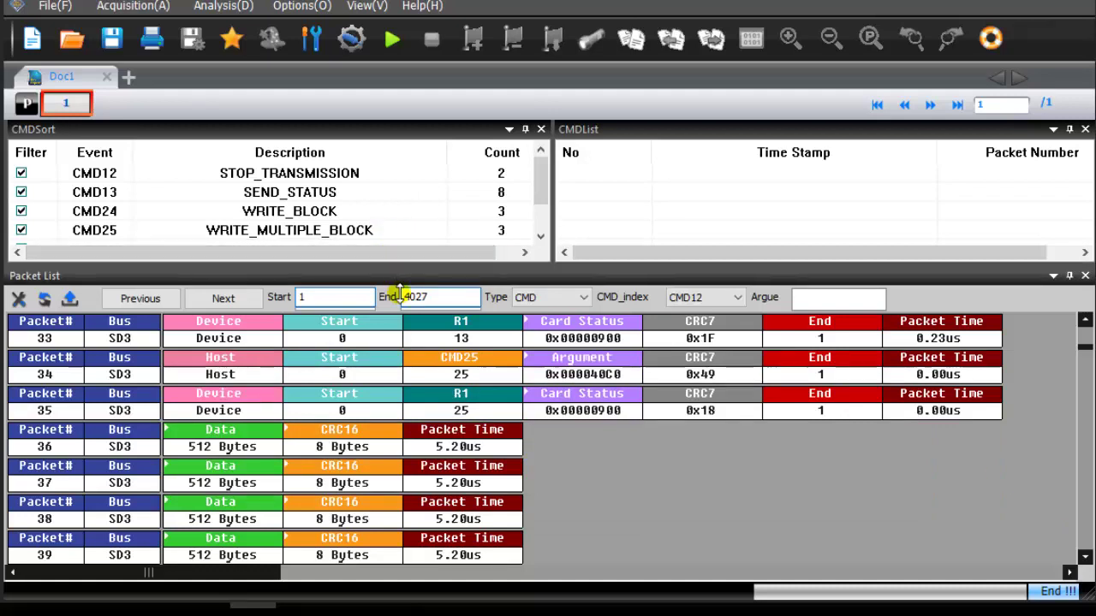
pyautogui.moveTo(393, 263); pyautogui.dragTo(399, 309)
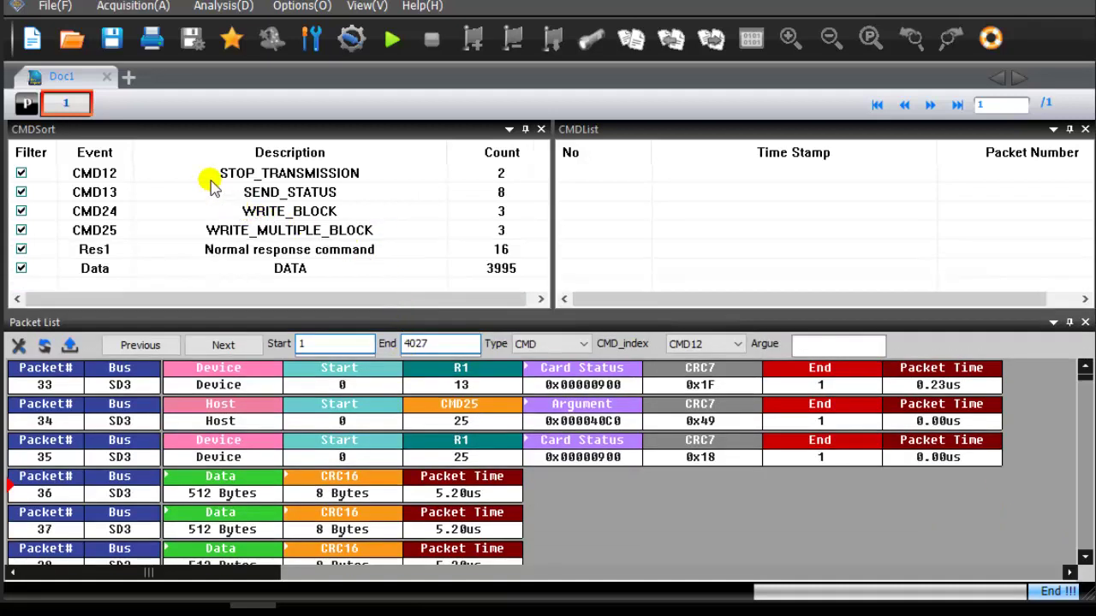
# List the CMD24 writes (packets 3, 24, 29) and expand packet 3's argument to address 0x00002000.
pyautogui.click(174, 214)
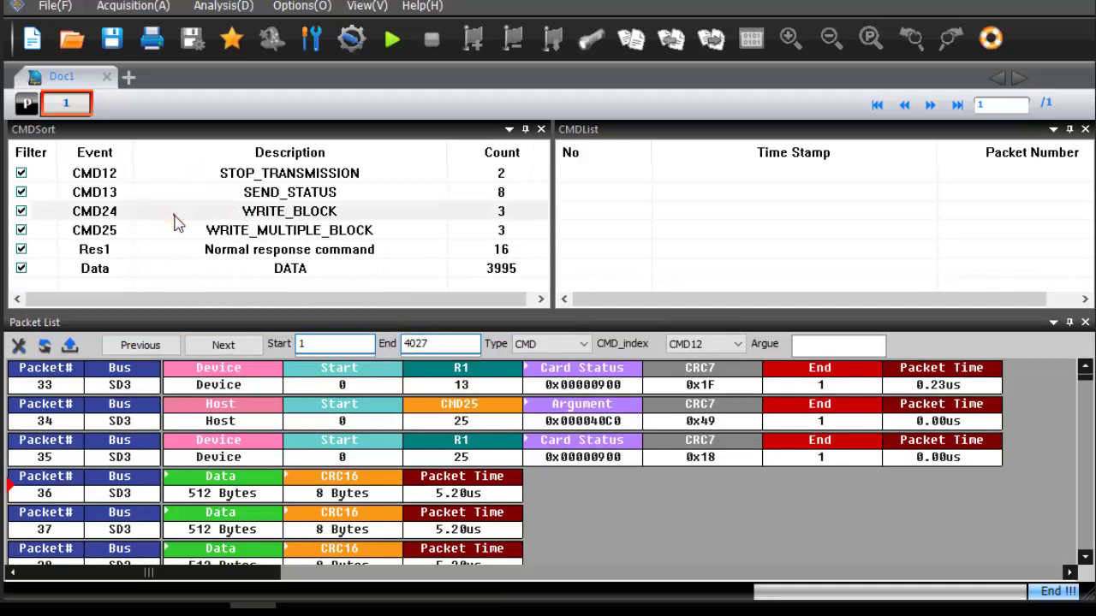
pyautogui.doubleClick(291, 219)
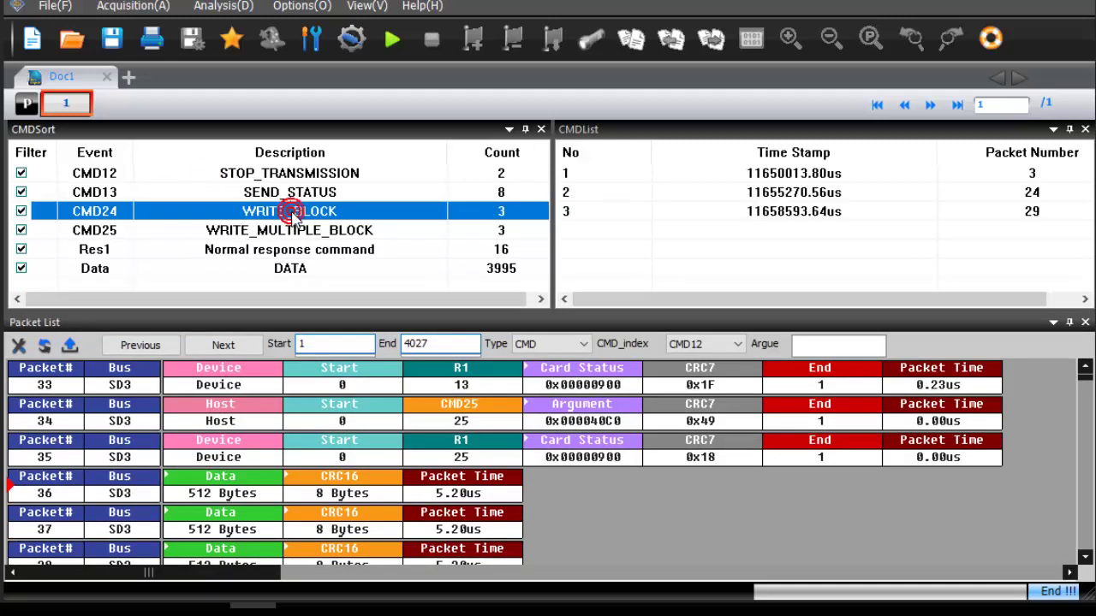
pyautogui.doubleClick(672, 178)
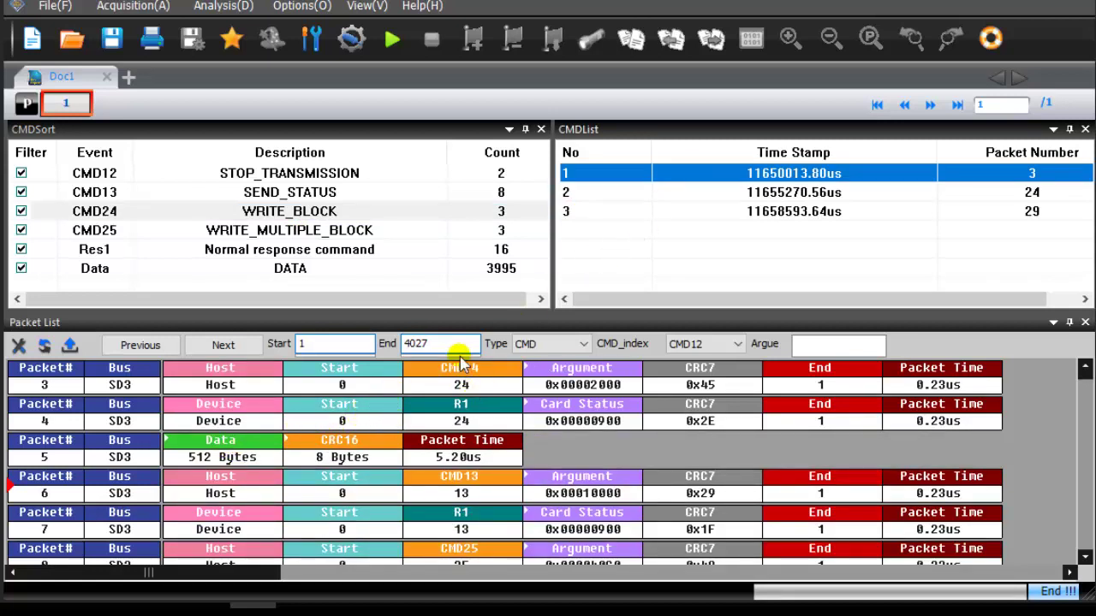
pyautogui.click(531, 369)
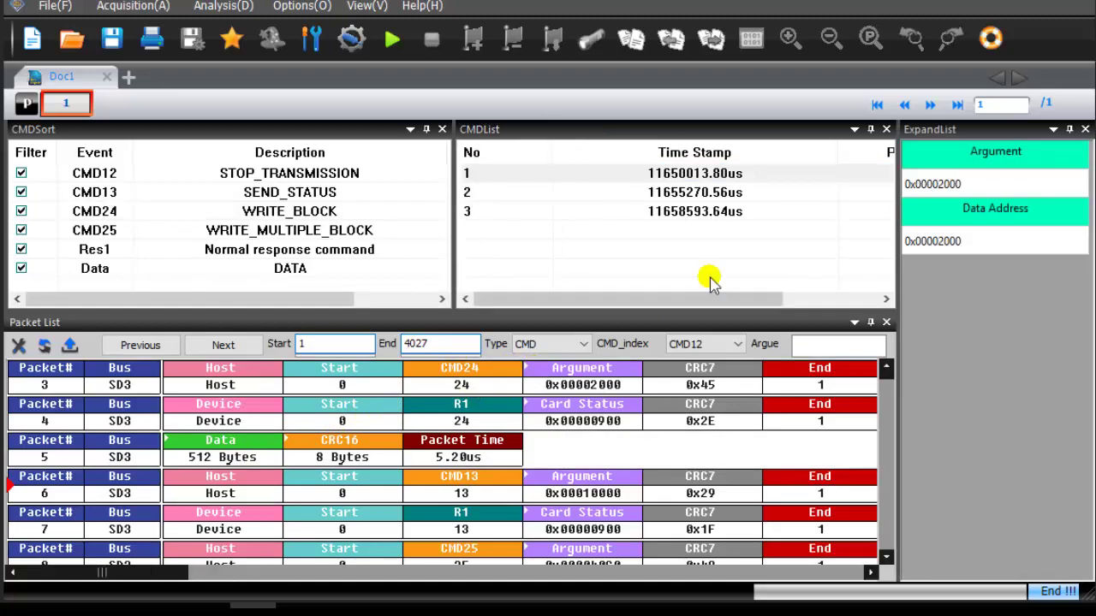
# Inspect packet 5's 512-byte data block (0xeb 0x00 0x90, mostly zeros) byte by byte, then close the views.
pyautogui.click(1085, 129)
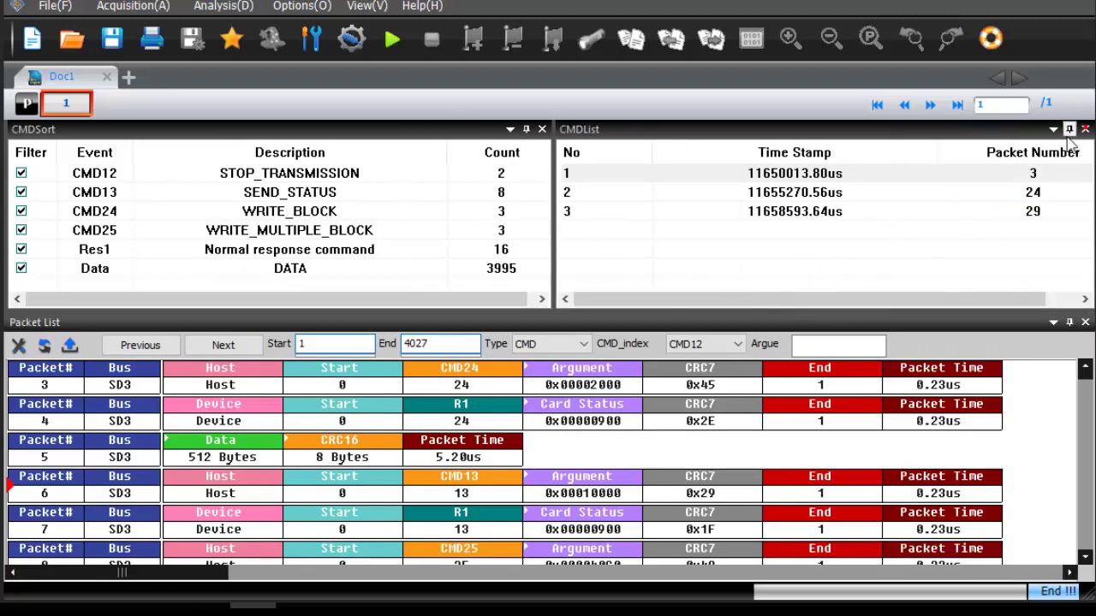
pyautogui.click(286, 443)
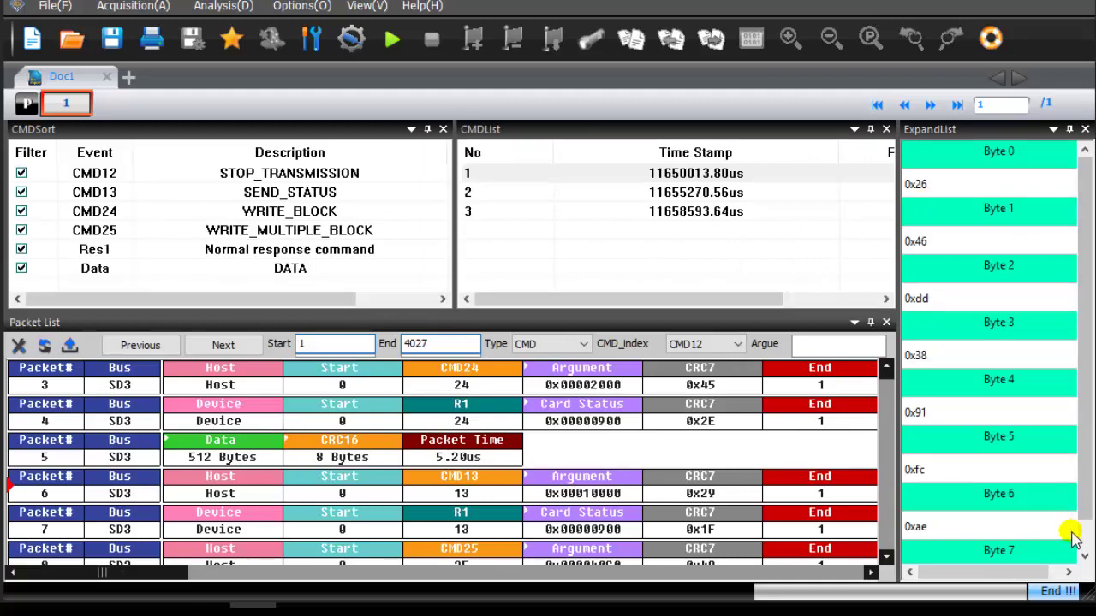
pyautogui.click(1085, 556)
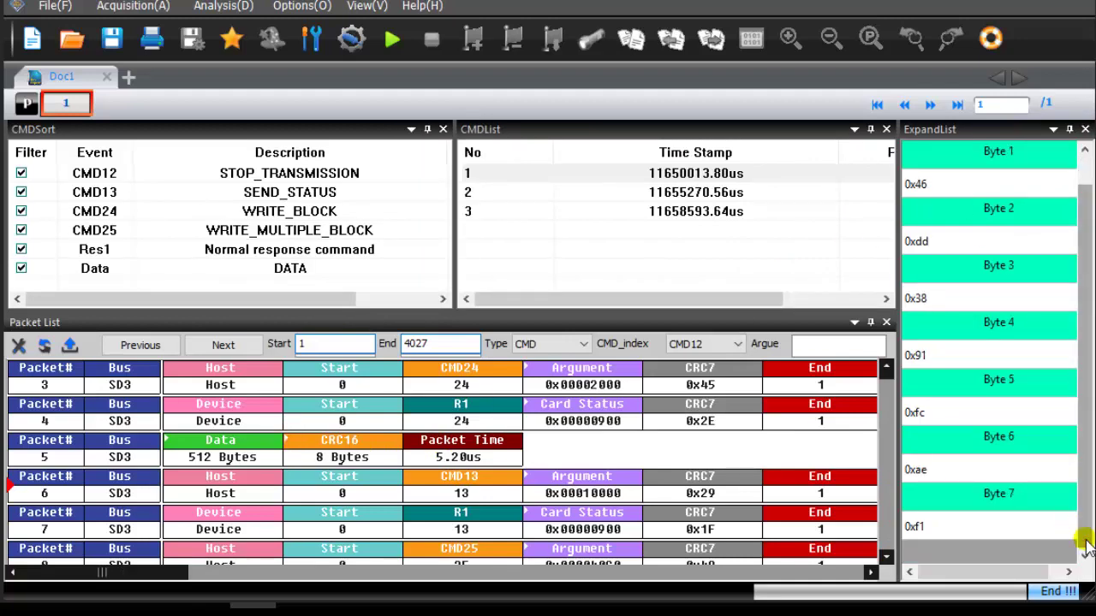
pyautogui.click(1085, 129)
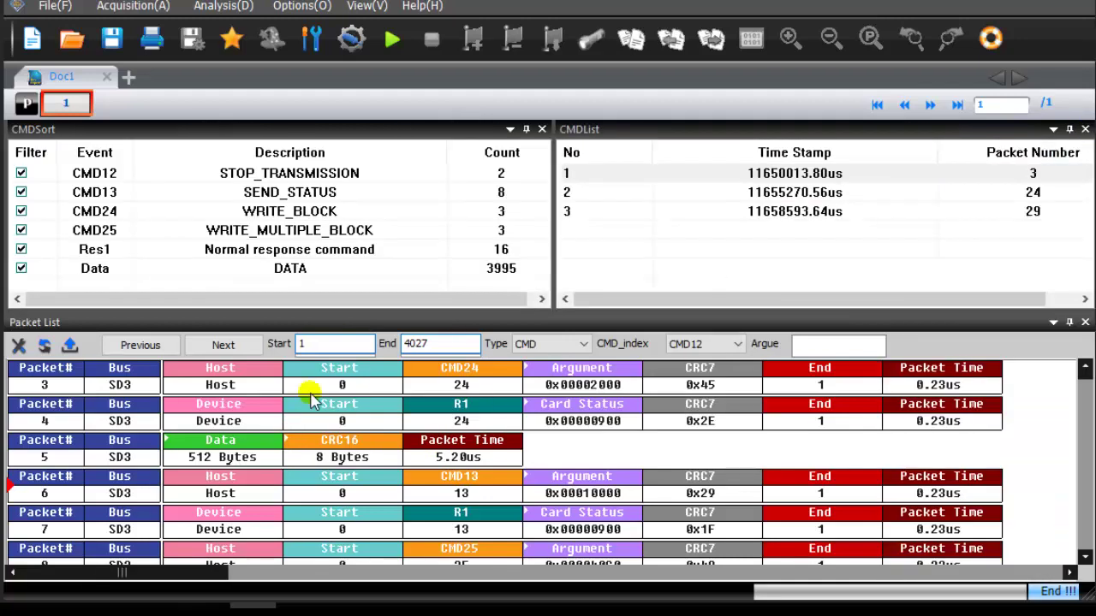
pyautogui.doubleClick(172, 447)
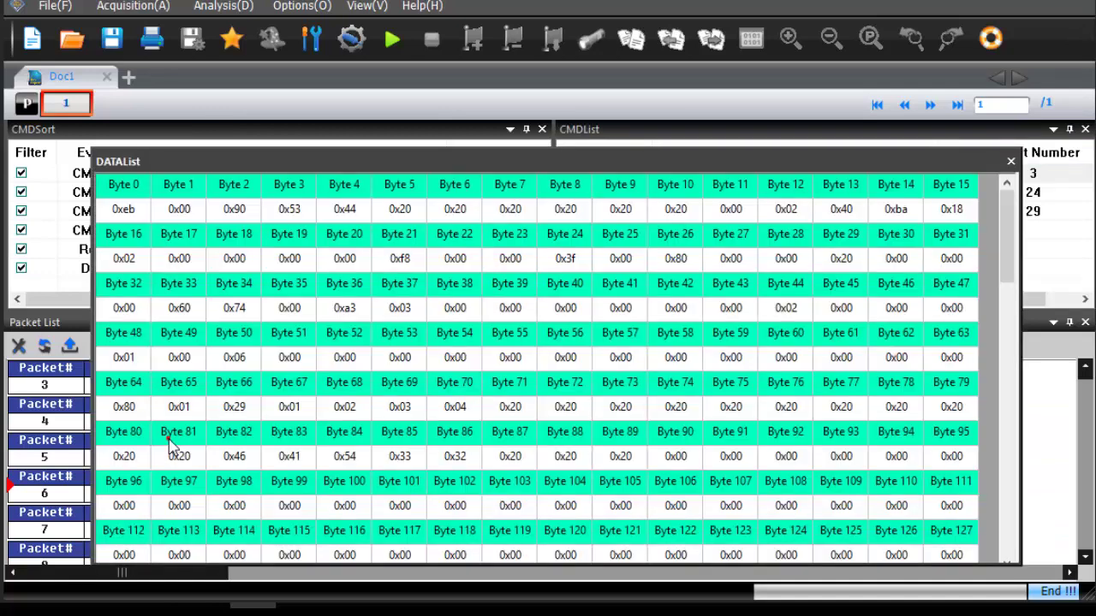
pyautogui.click(1011, 524)
pyautogui.click(1011, 524)
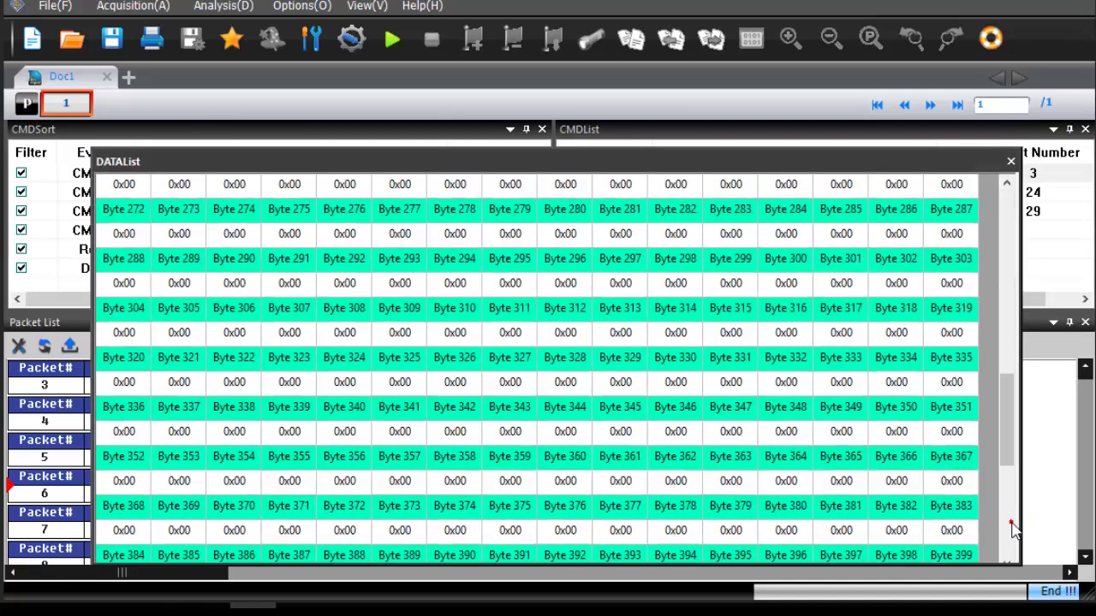
# Close the byte listing and jump to the second CMD24 write at packet 24.
pyautogui.click(1012, 163)
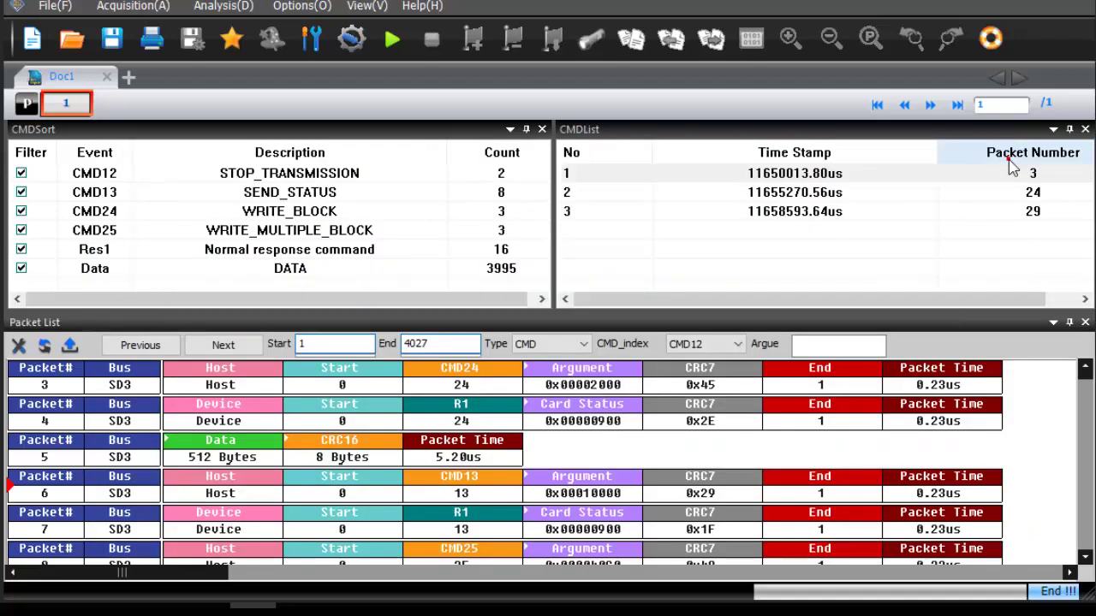
pyautogui.click(808, 195)
pyautogui.doubleClick(807, 197)
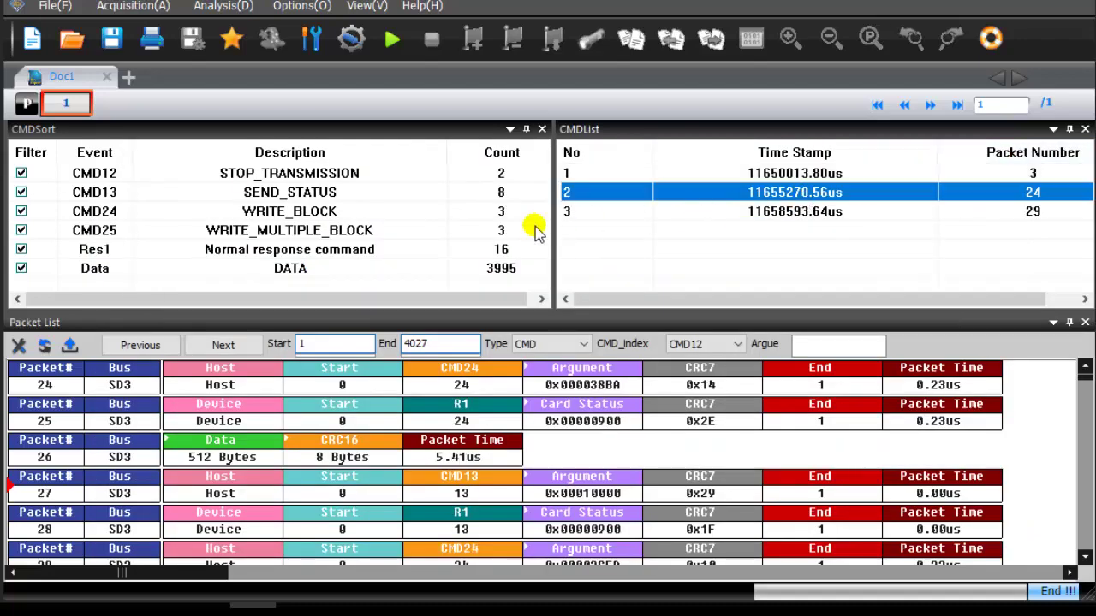
# List the CMD25 writes (packets 8, 34, 50), stepping from packet 8 to packet 34.
pyautogui.click(390, 233)
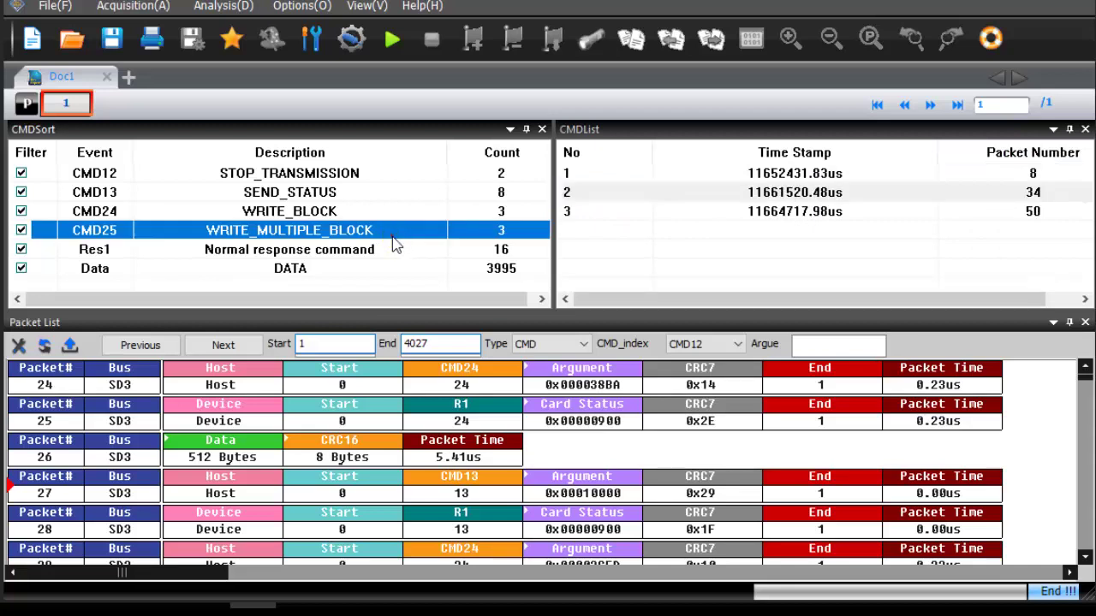
pyautogui.click(702, 175)
pyautogui.doubleClick(704, 176)
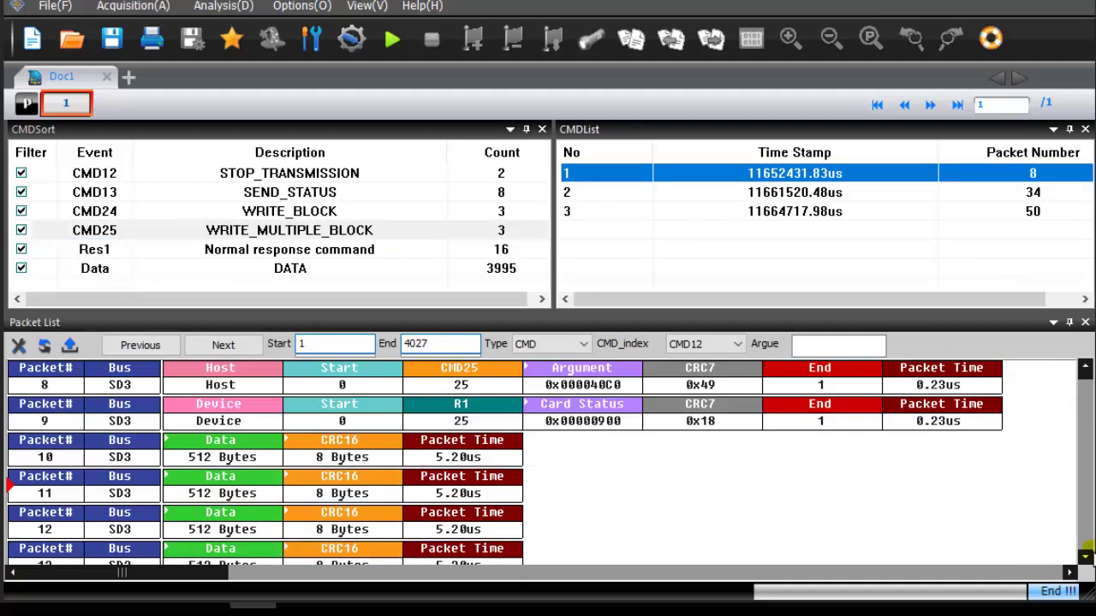
pyautogui.click(1084, 535)
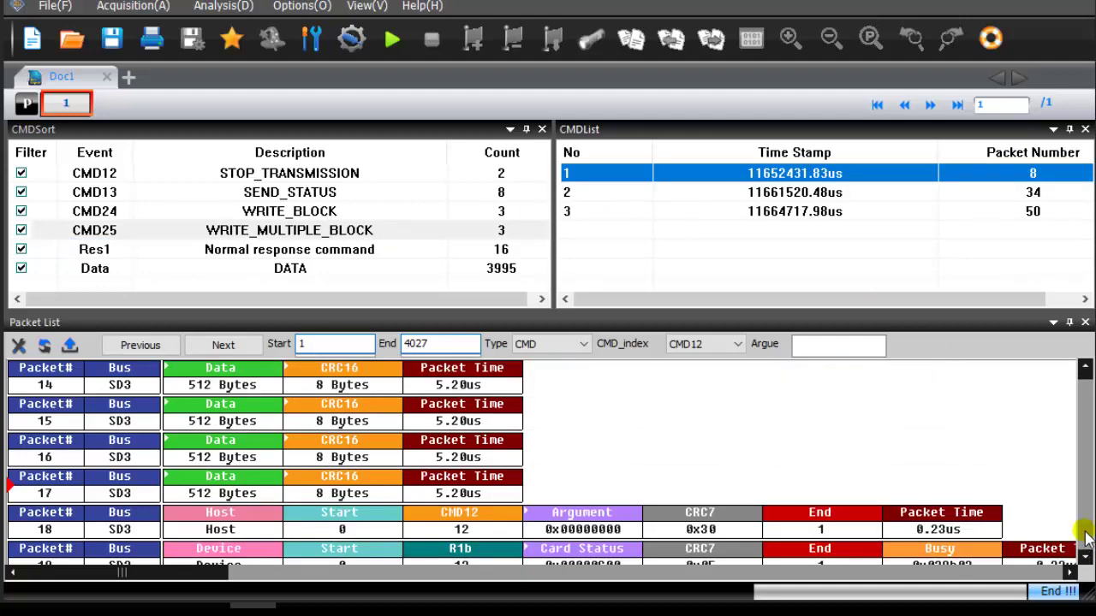
pyautogui.doubleClick(710, 197)
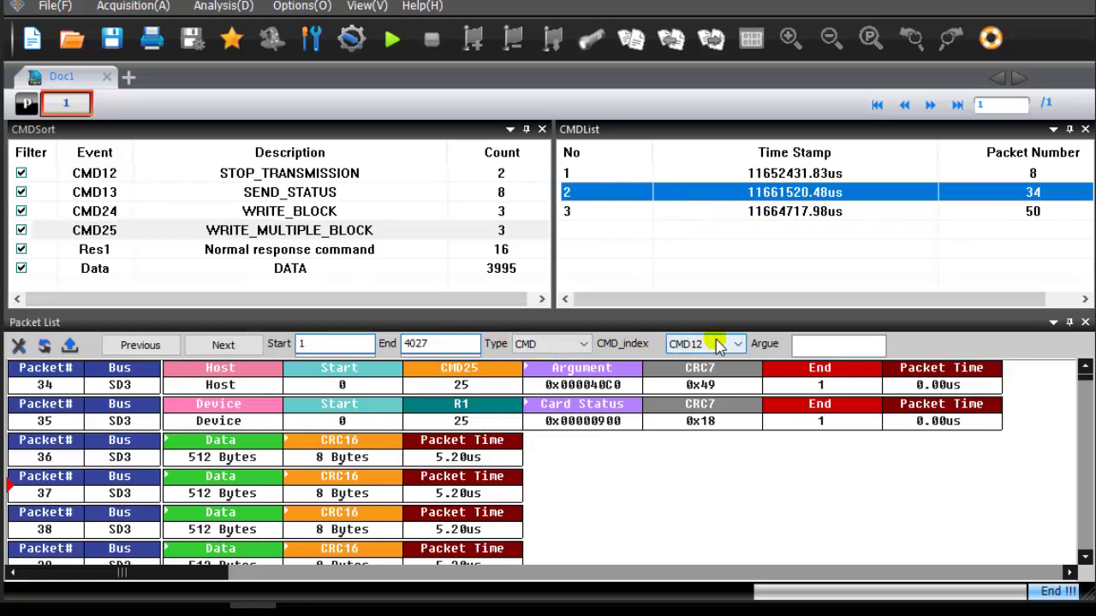
# Search ahead for the next CMD-type packet with index CMD25, reaching packet 50 (argument 0x00004100).
pyautogui.click(585, 344)
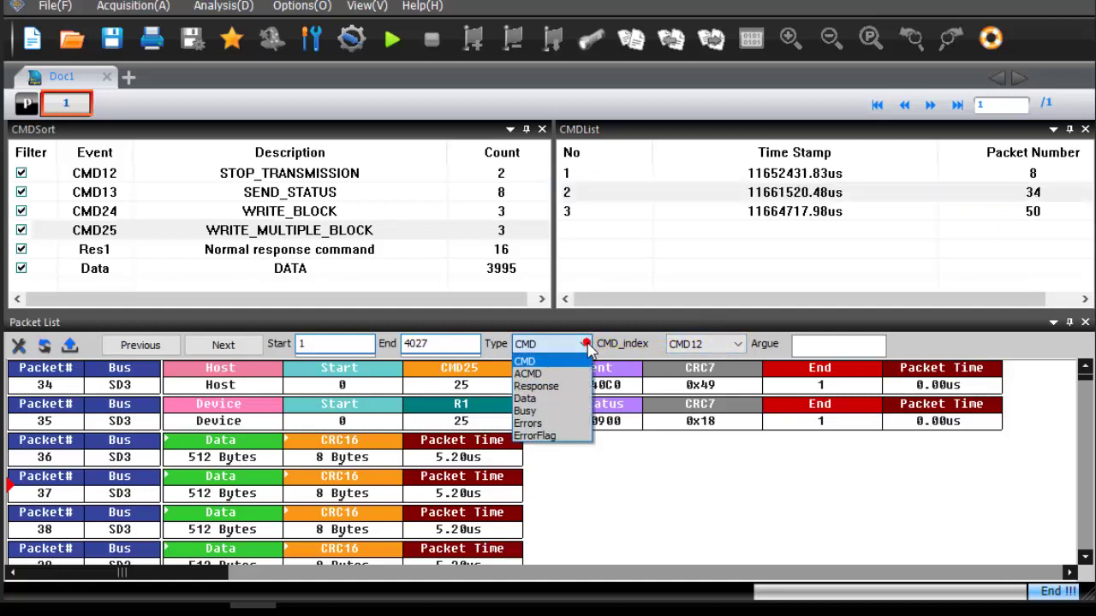
pyautogui.click(587, 344)
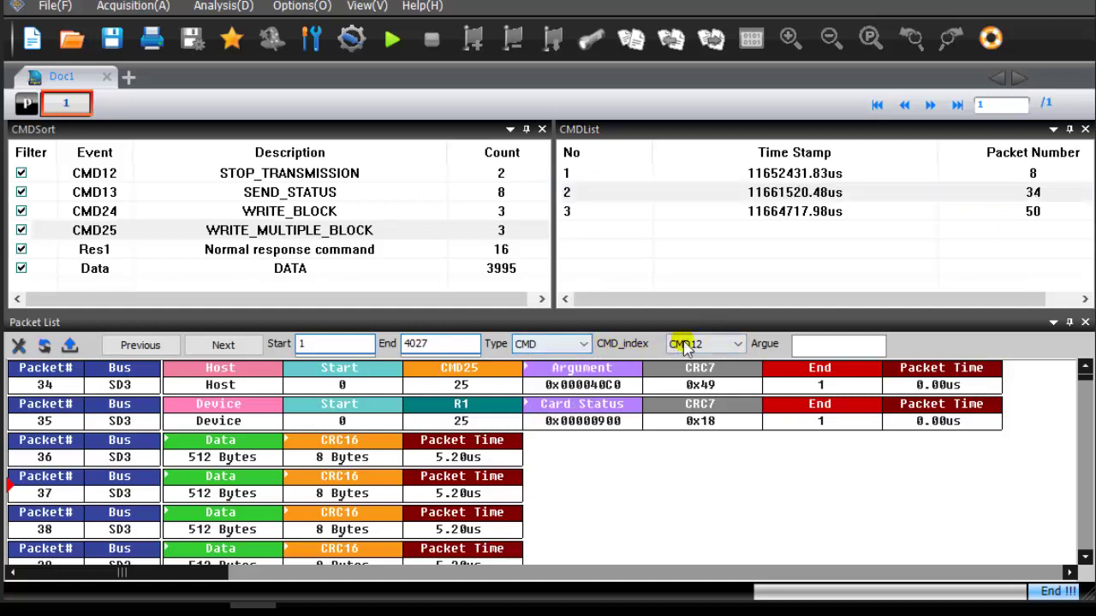
pyautogui.click(715, 344)
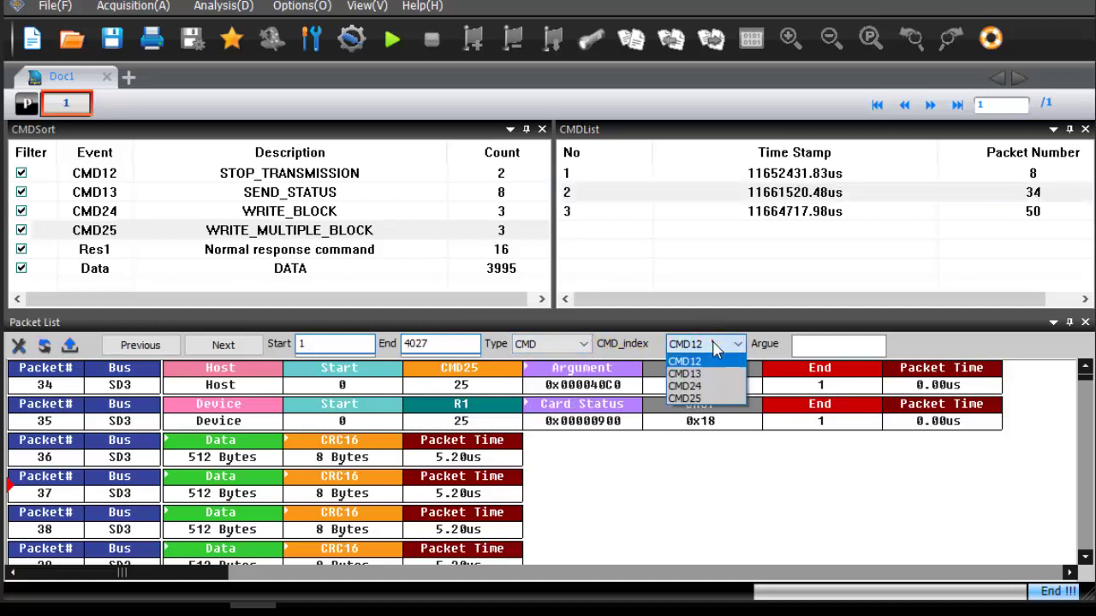
pyautogui.click(711, 399)
pyautogui.click(223, 346)
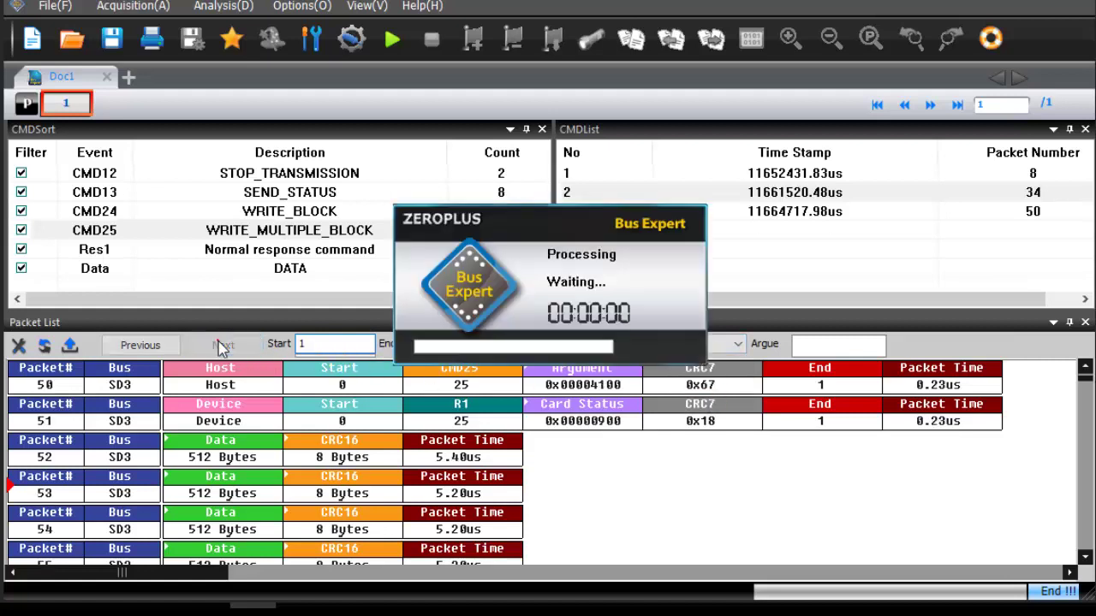